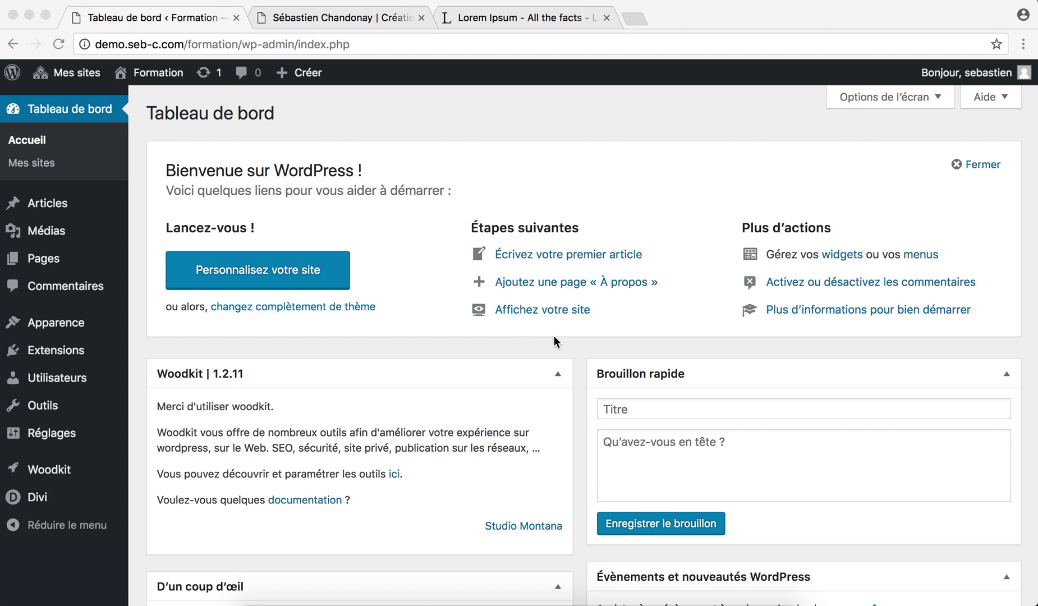
# Open the published page "Page d'exemple" for editing from the list of site pages
pyautogui.click(497, 342)
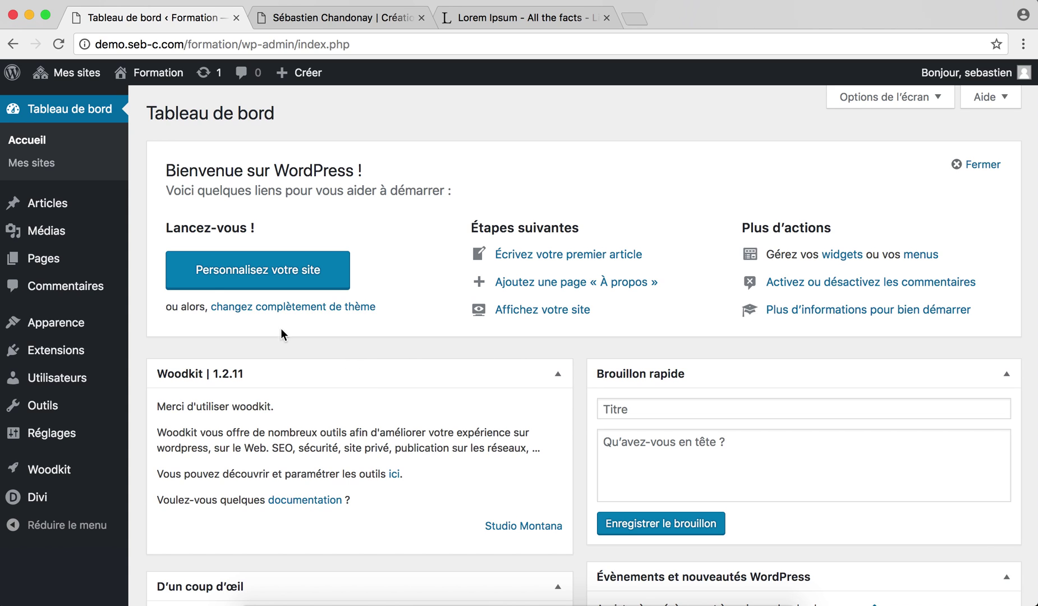
pyautogui.click(54, 266)
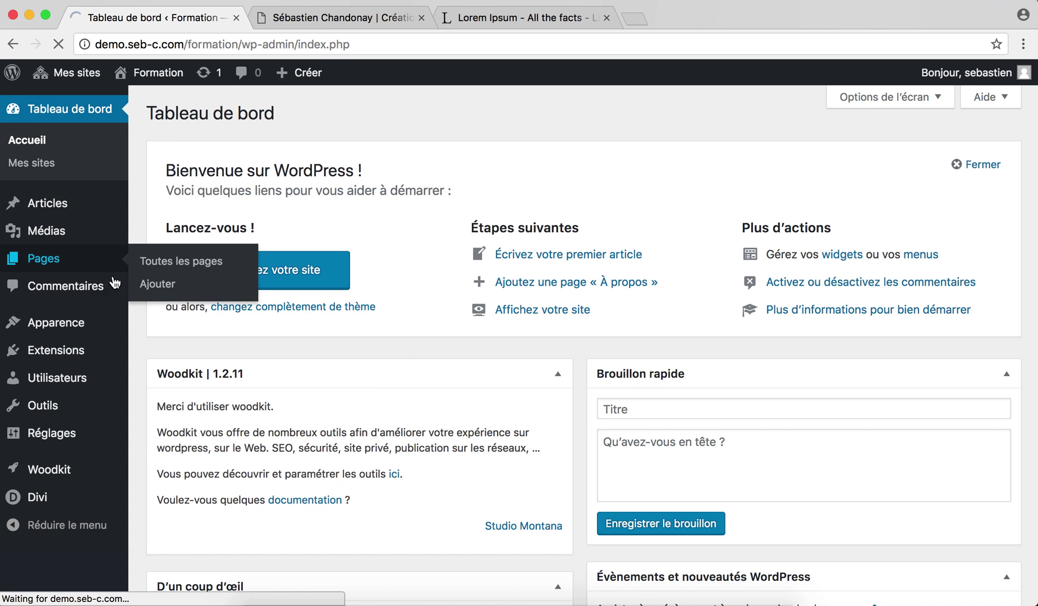
pyautogui.click(233, 325)
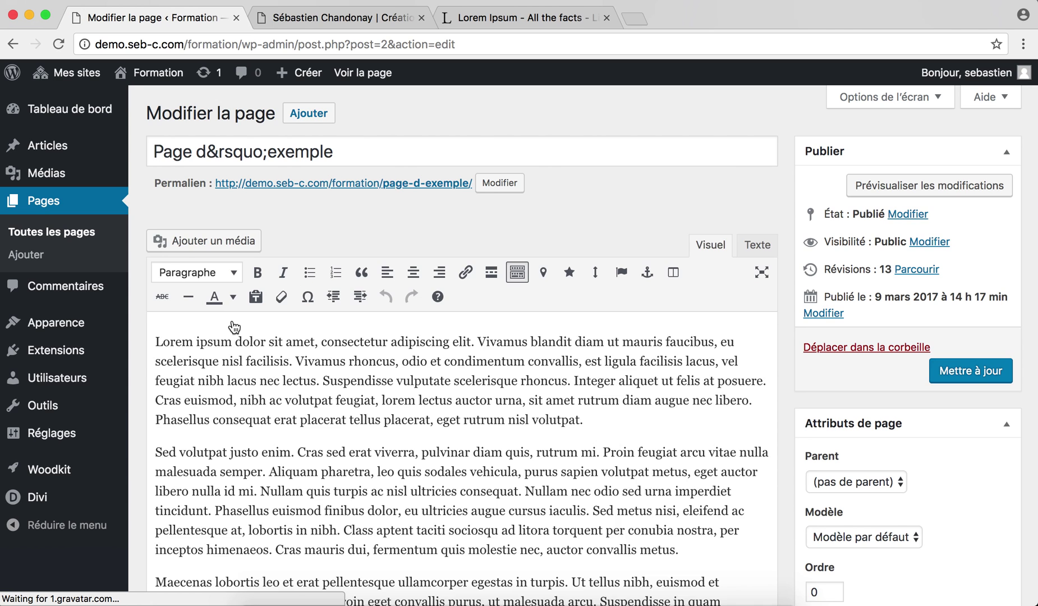
pyautogui.scroll(-1, 369, 387)
pyautogui.scroll(-2, 369, 387)
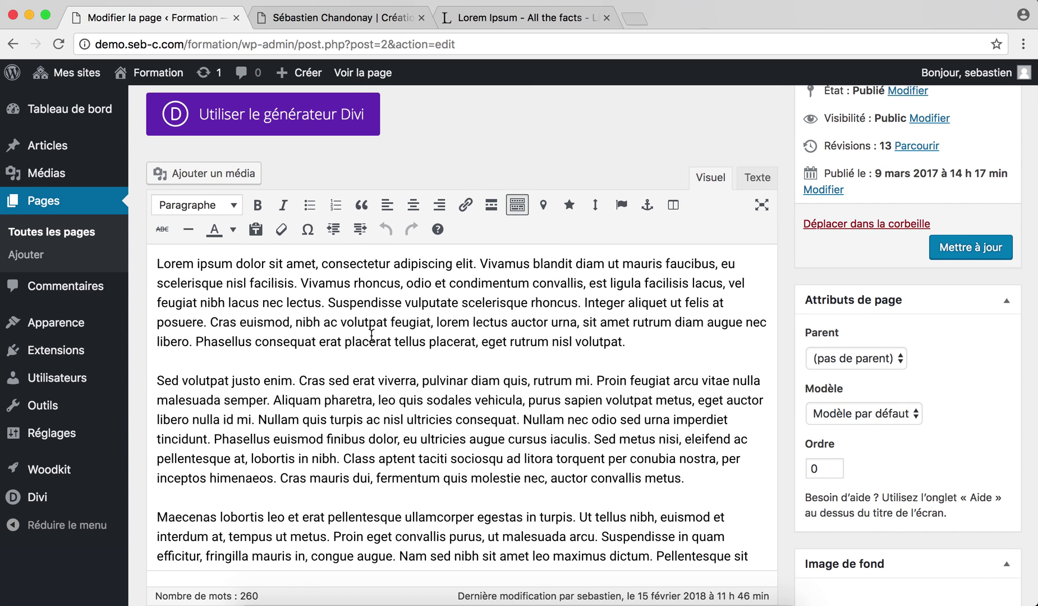
pyautogui.moveTo(329, 303); pyautogui.dragTo(576, 308)
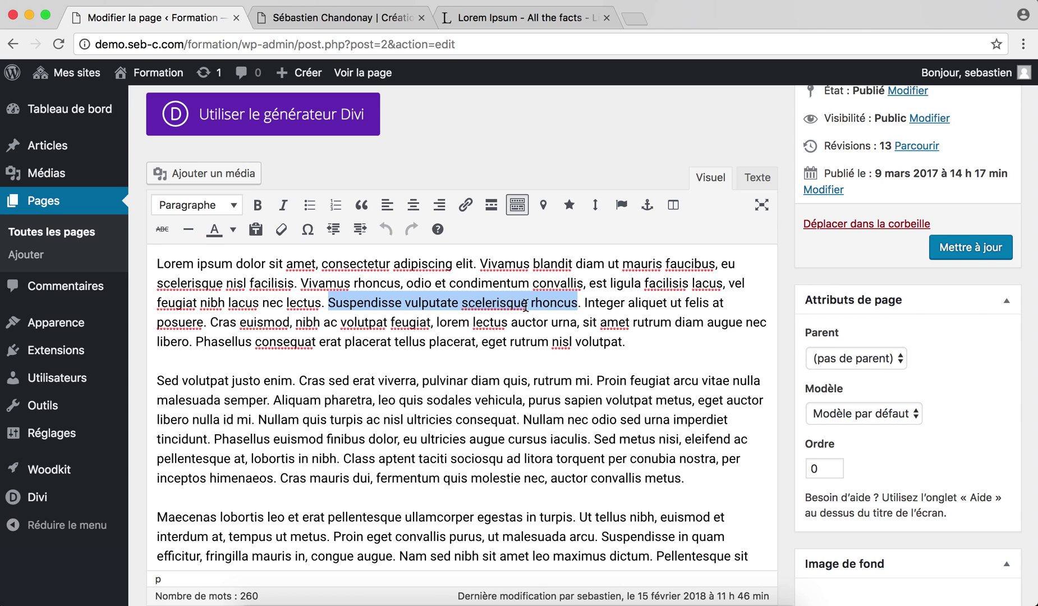
pyautogui.click(364, 21)
pyautogui.moveTo(301, 47); pyautogui.dragTo(62, 40)
pyautogui.press('super+c')
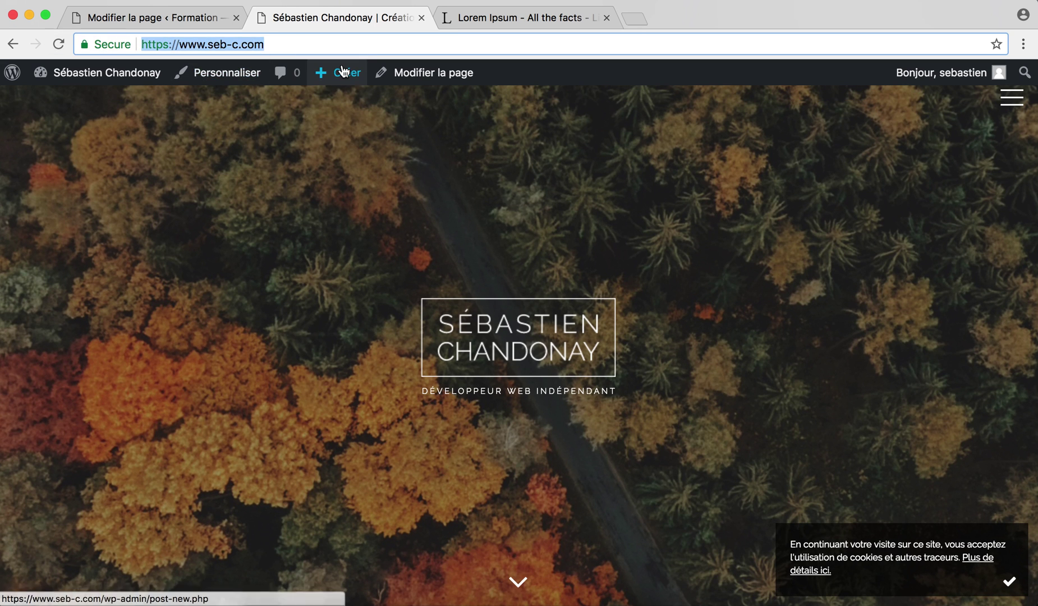
pyautogui.moveTo(344, 71)
pyautogui.click(150, 18)
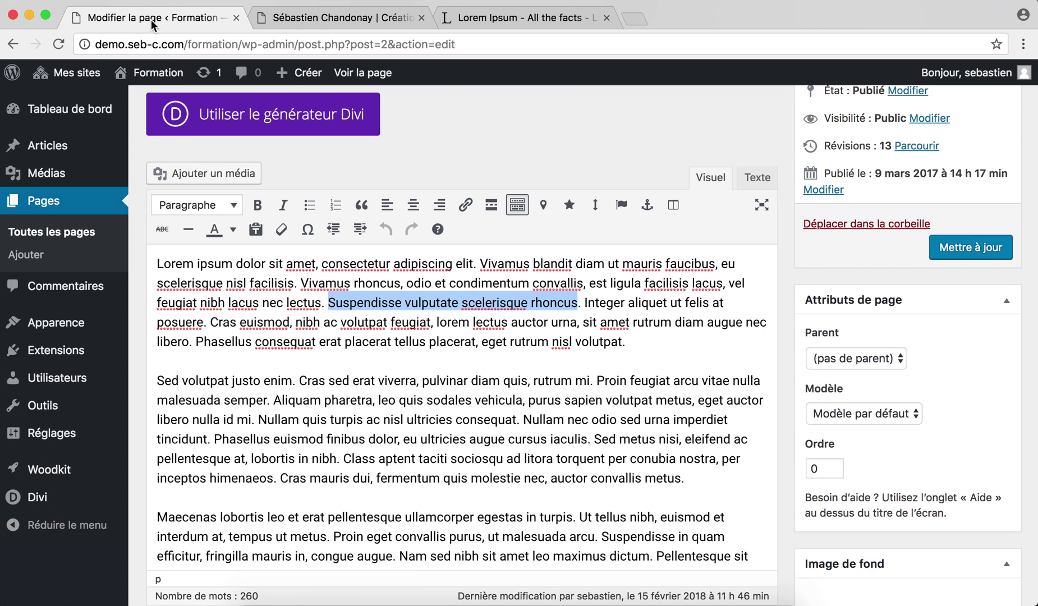
pyautogui.click(337, 303)
pyautogui.moveTo(328, 303); pyautogui.dragTo(576, 305)
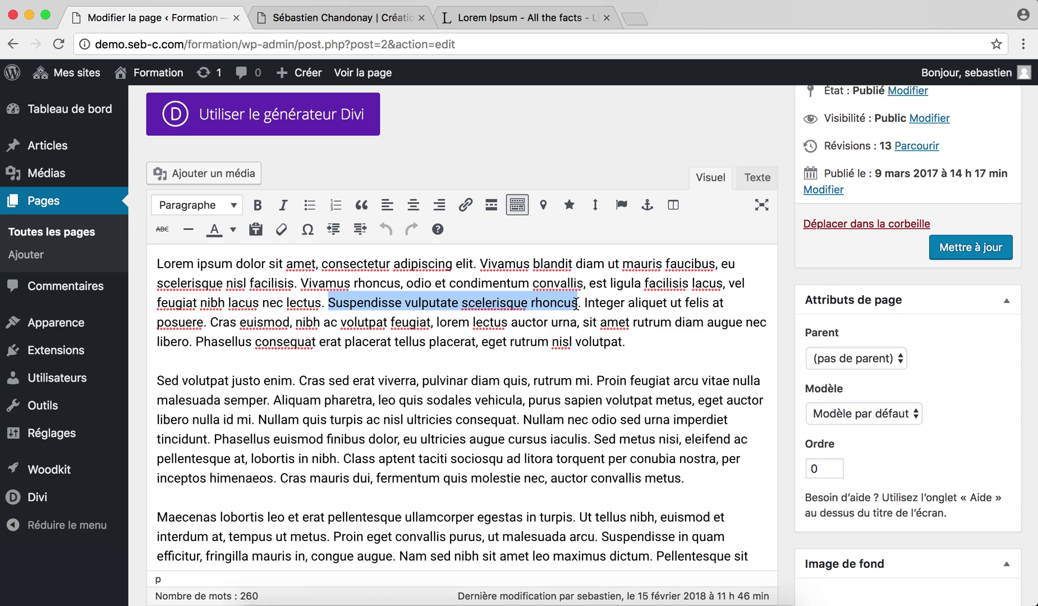
pyautogui.click(465, 206)
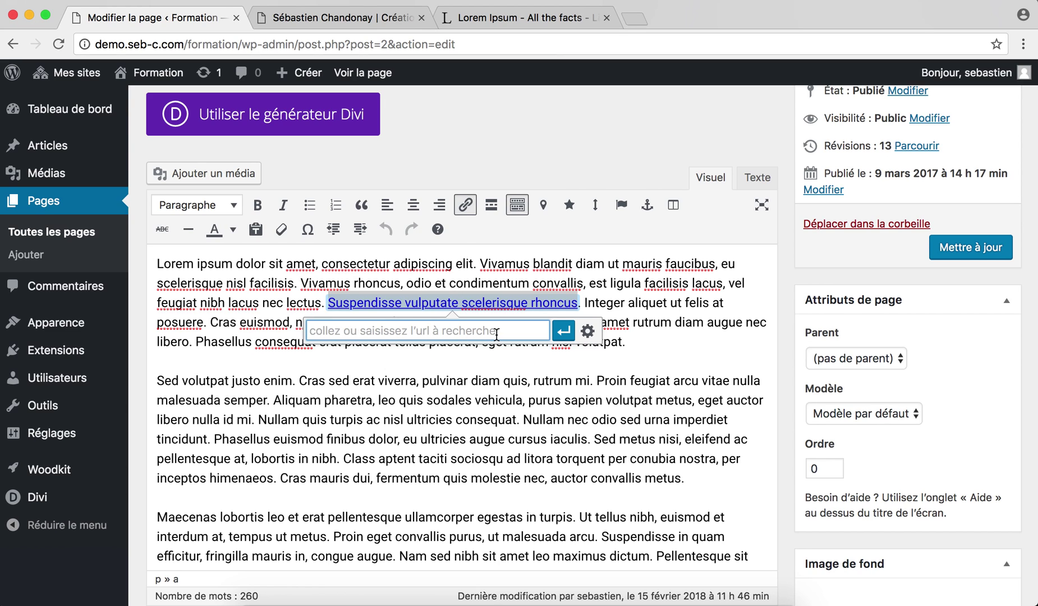
pyautogui.press('super+v')
pyautogui.moveTo(446, 331); pyautogui.dragTo(308, 331)
pyautogui.press('super+c')
pyautogui.press('BackSpace')
pyautogui.rightClick(345, 335)
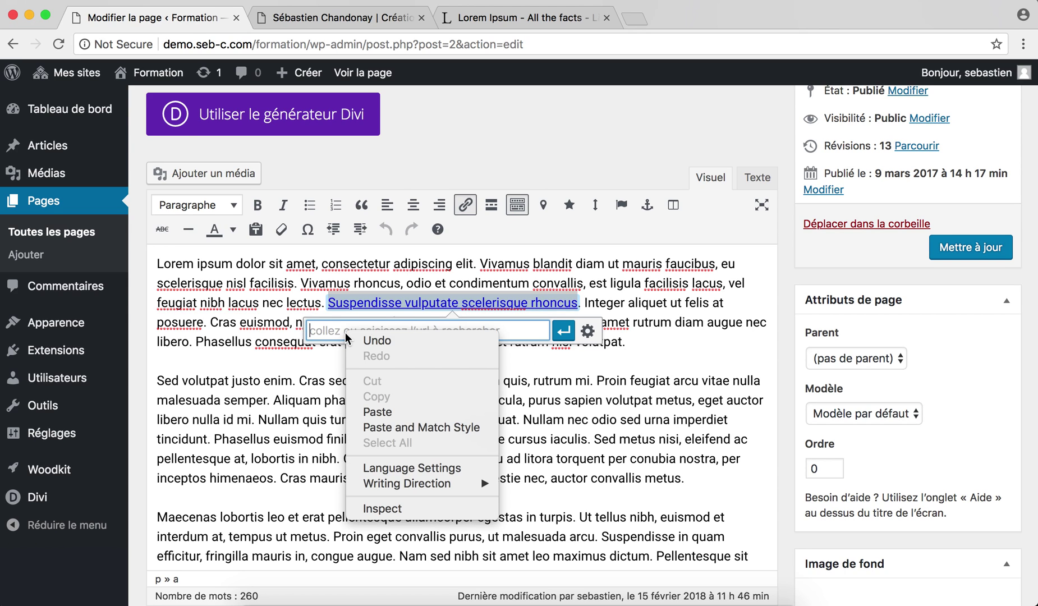
pyautogui.click(386, 409)
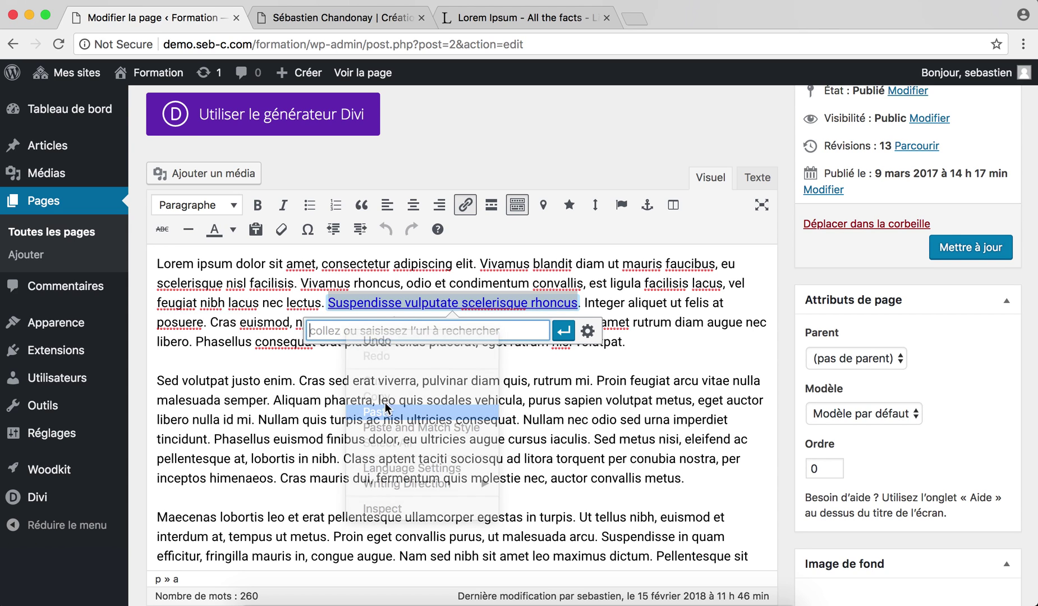
pyautogui.click(563, 330)
pyautogui.click(651, 344)
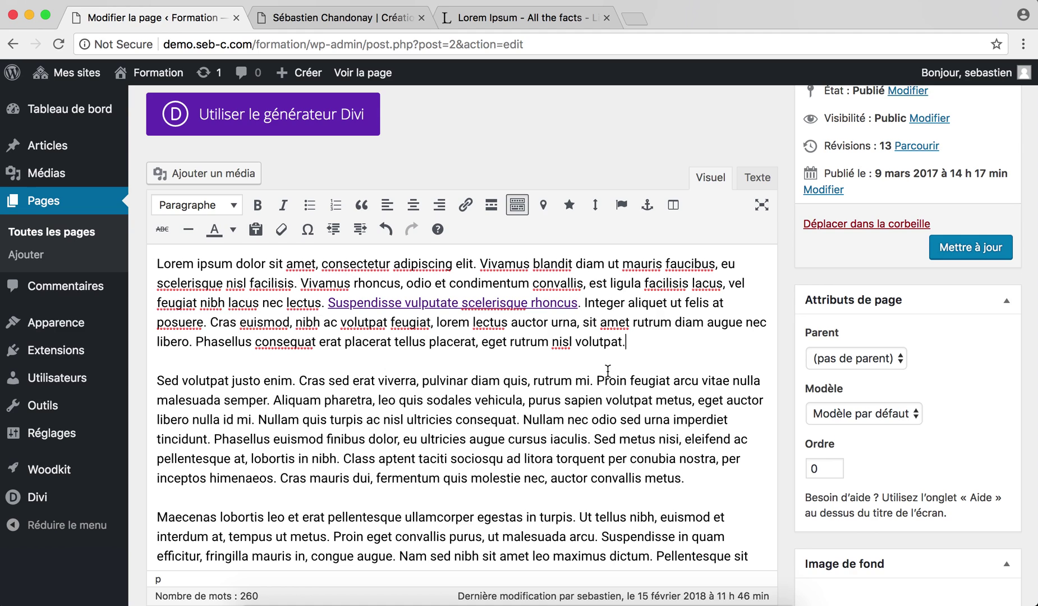
pyautogui.moveTo(481, 341); pyautogui.dragTo(623, 341)
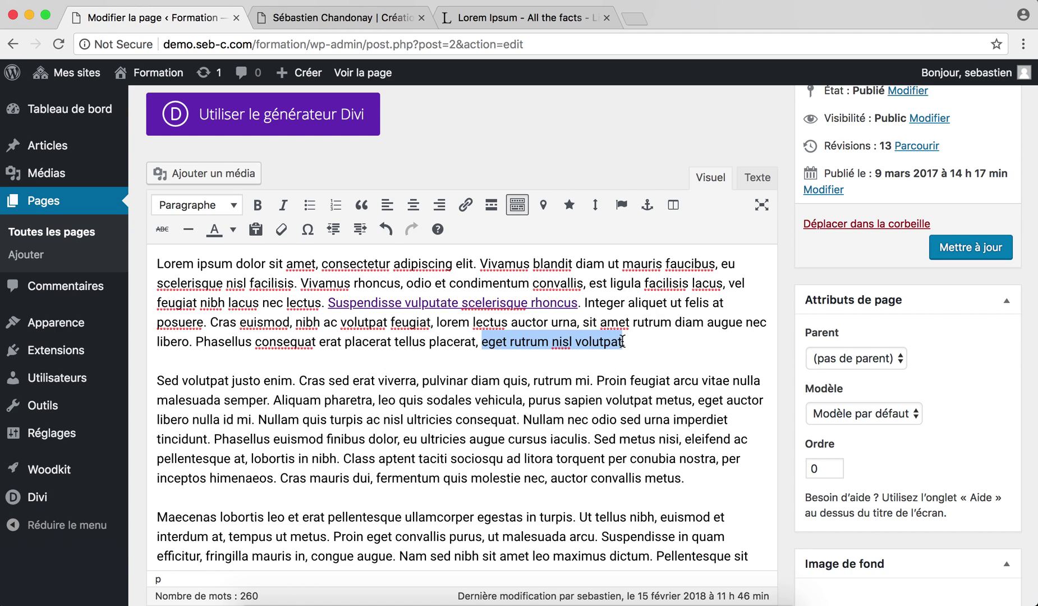
pyautogui.click(467, 207)
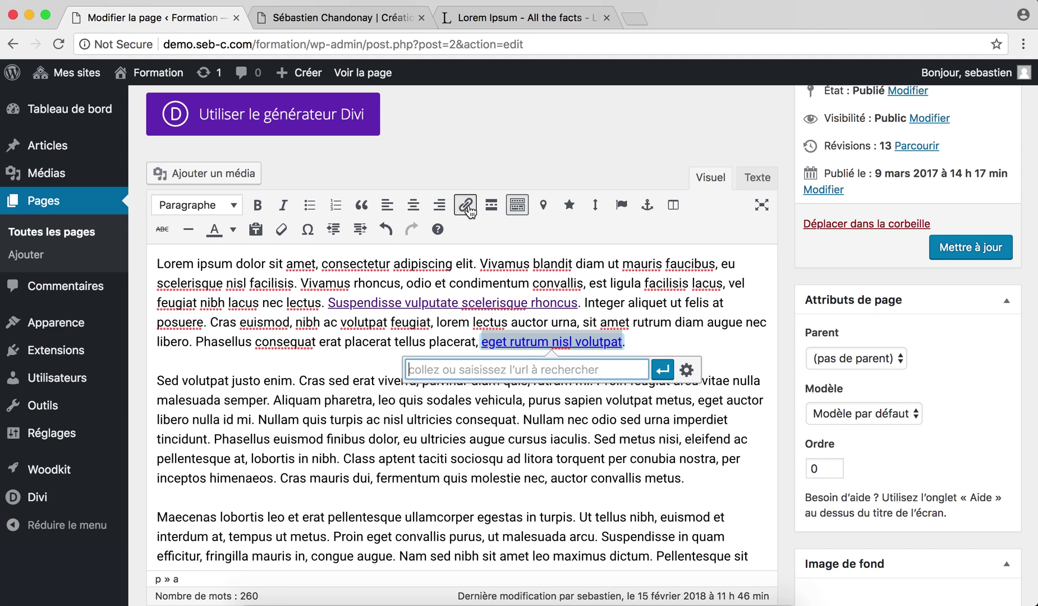
pyautogui.rightClick(553, 371)
pyautogui.click(584, 451)
# Set the "eget rutrum nisl volutpat" link to open in a new tab and apply the link options
pyautogui.click(686, 369)
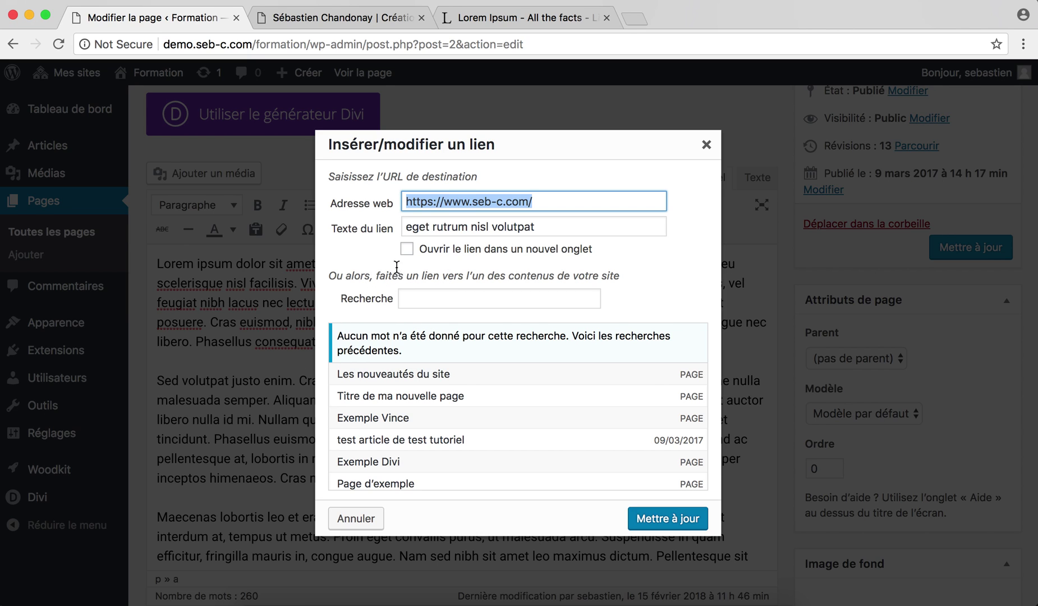
pyautogui.moveTo(406, 227); pyautogui.dragTo(563, 226)
pyautogui.click(562, 227)
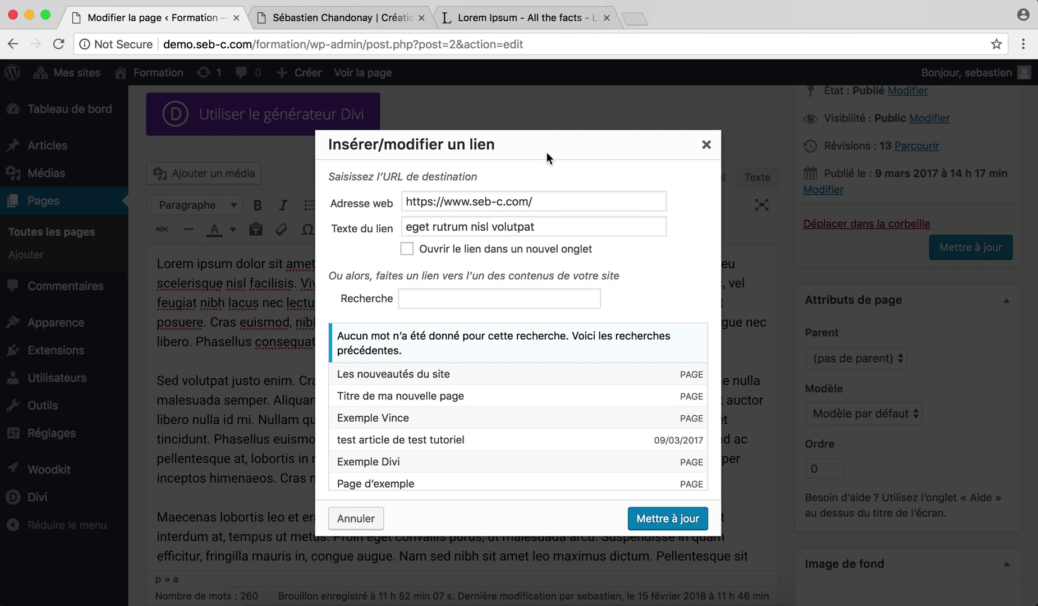
pyautogui.moveTo(550, 200); pyautogui.dragTo(393, 206)
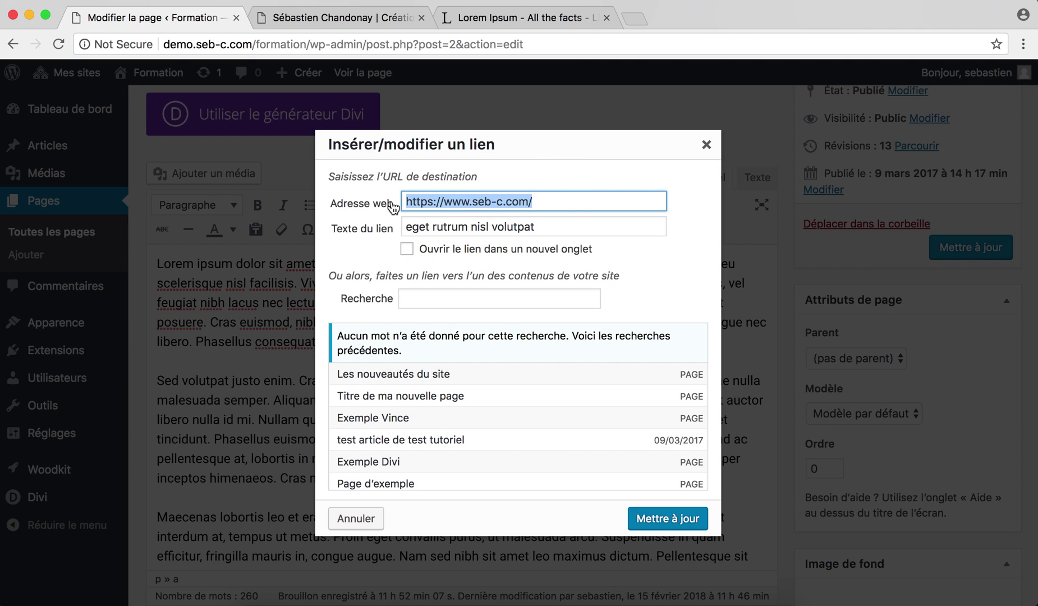
pyautogui.click(580, 203)
pyautogui.click(446, 253)
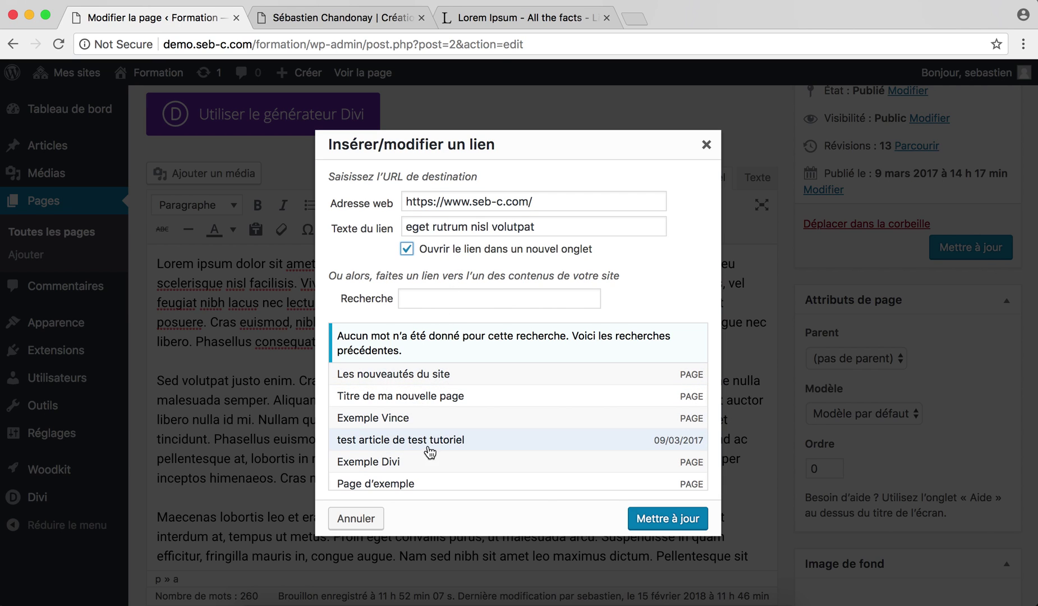
pyautogui.scroll(-1, 433, 446)
pyautogui.scroll(1, 433, 446)
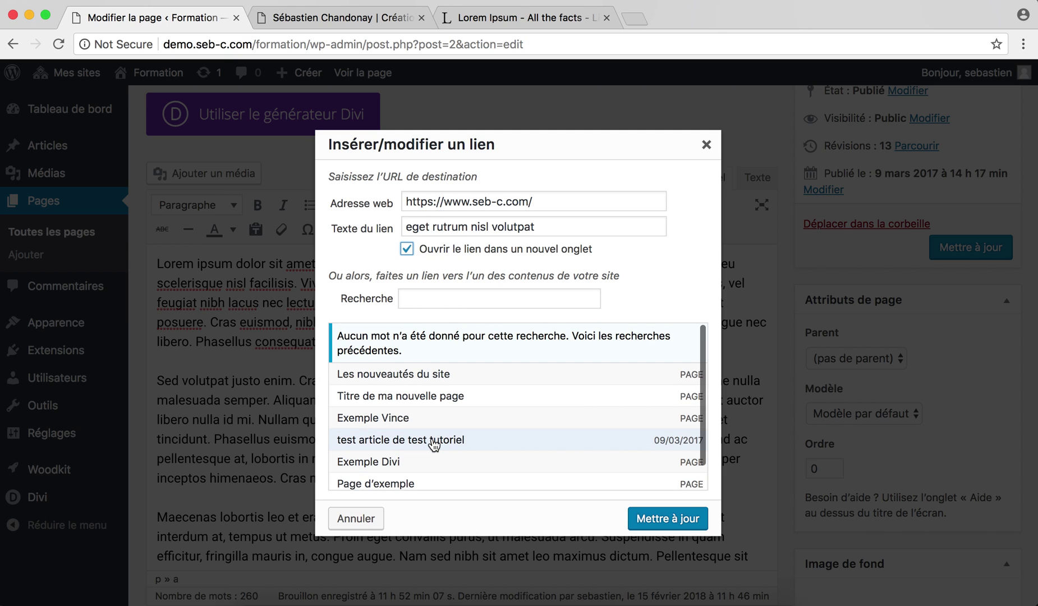
pyautogui.moveTo(540, 201); pyautogui.dragTo(405, 200)
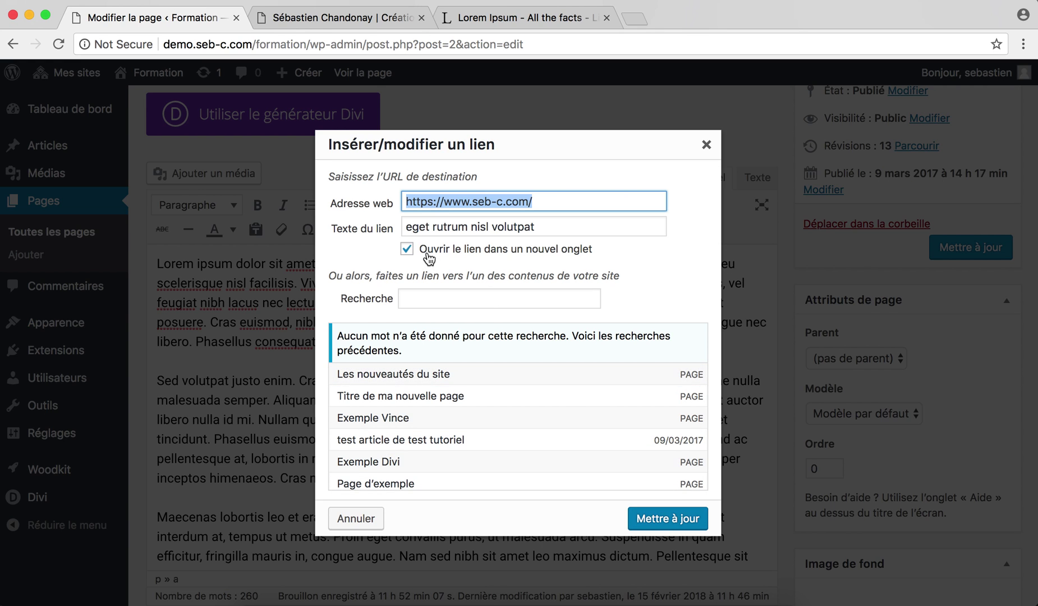
pyautogui.click(669, 519)
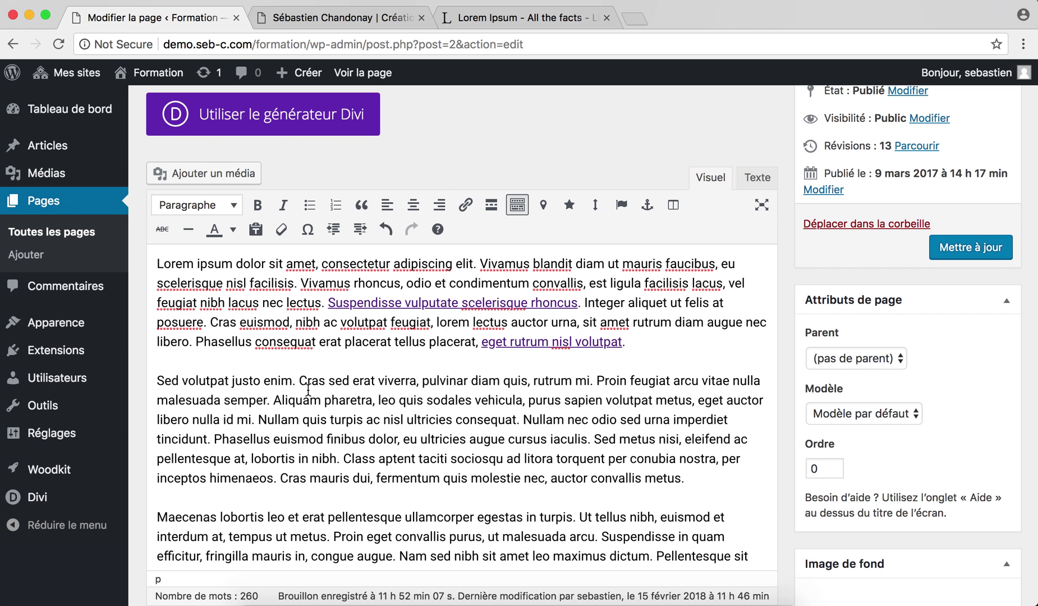
# Link "Sed volutpat justo enim." to the site's own page "Exemple Divi", found by searching for "exem"
pyautogui.moveTo(296, 380); pyautogui.dragTo(159, 380)
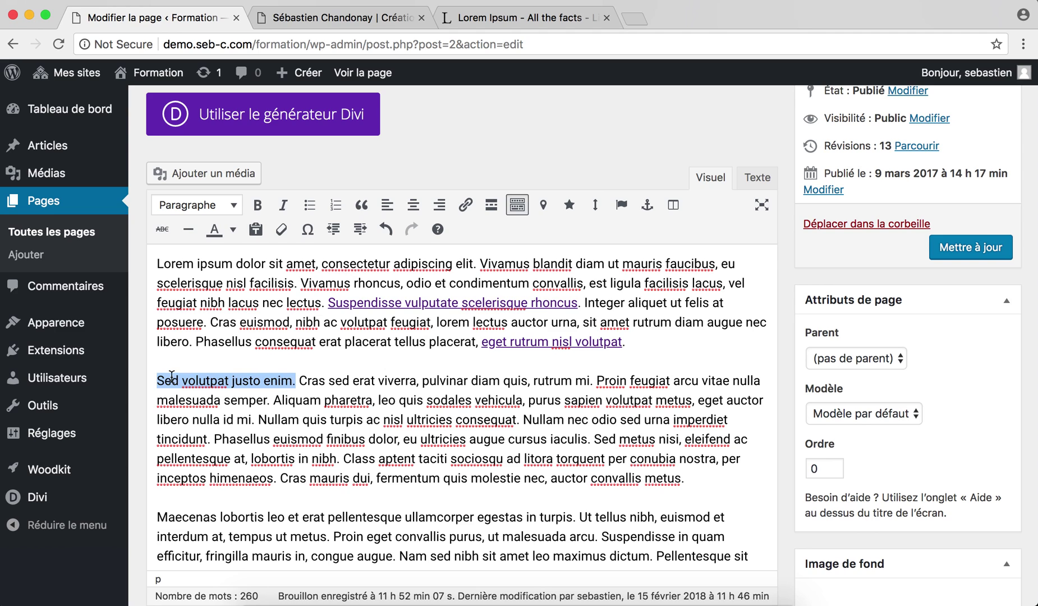
pyautogui.click(464, 207)
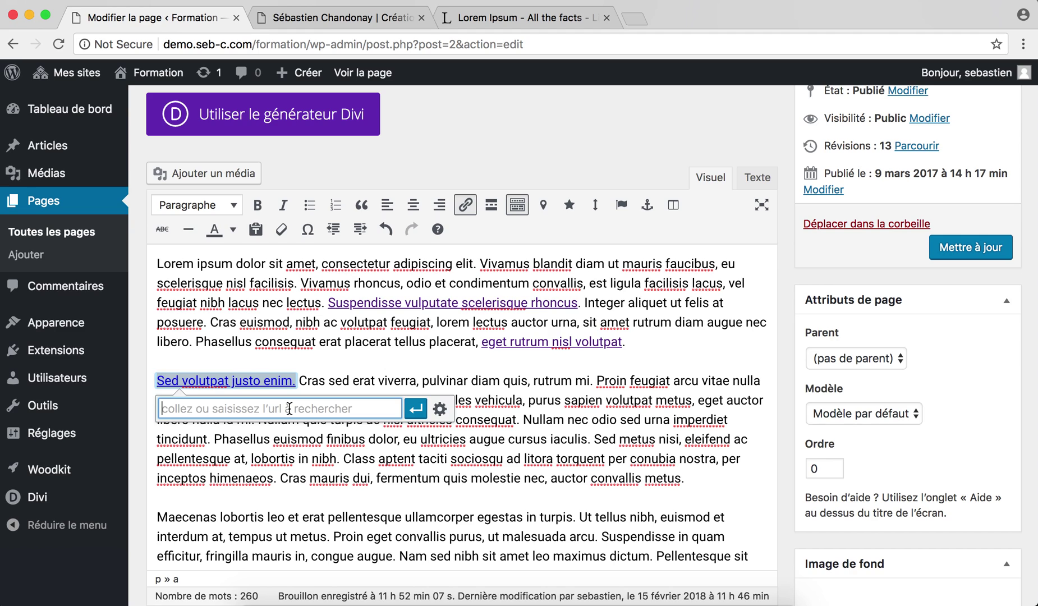
pyautogui.write('exem')
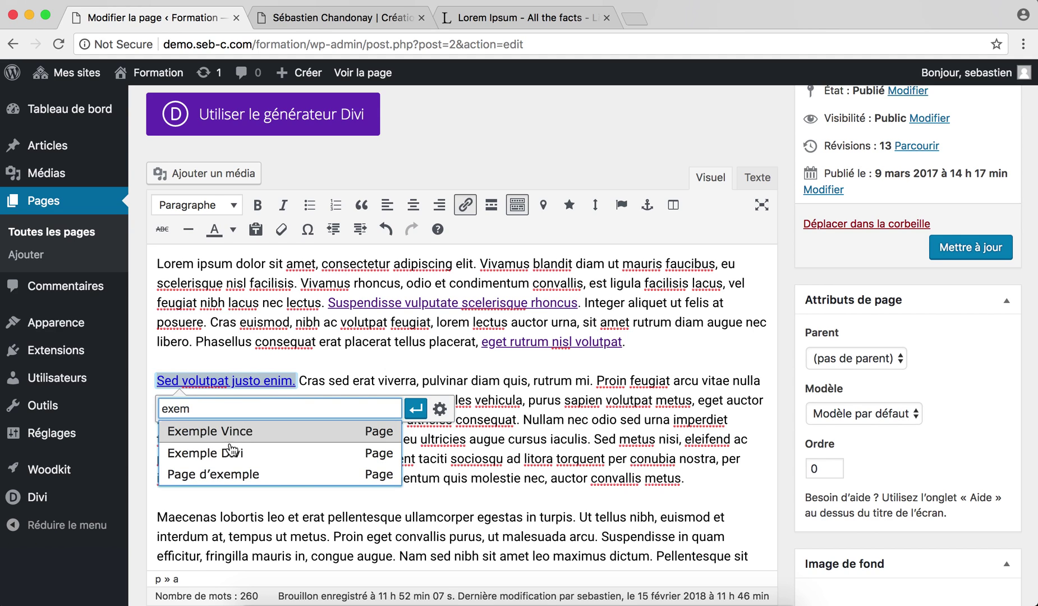
pyautogui.click(222, 453)
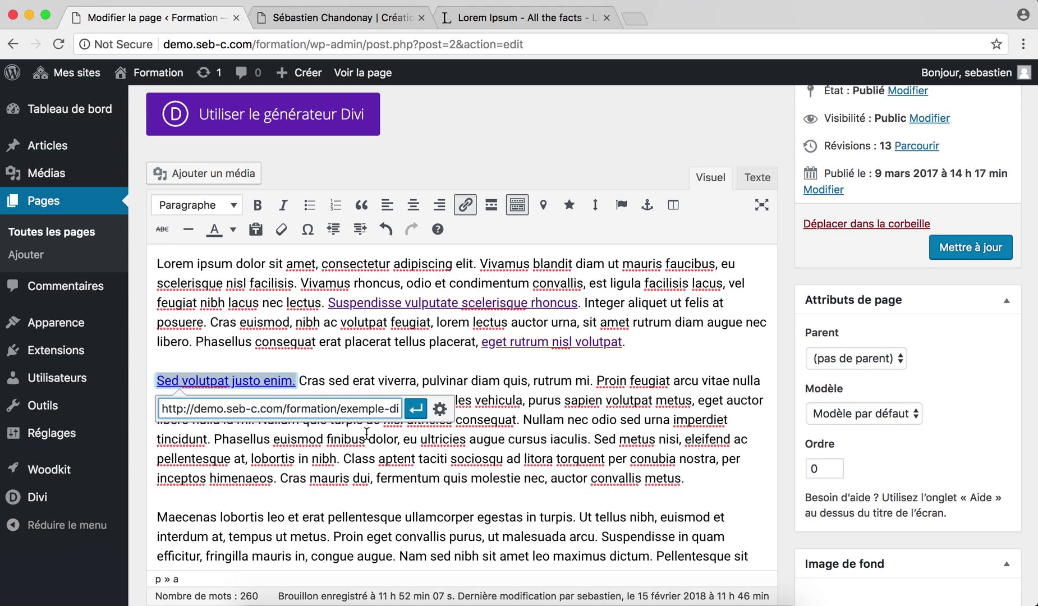
pyautogui.moveTo(223, 408); pyautogui.dragTo(407, 414)
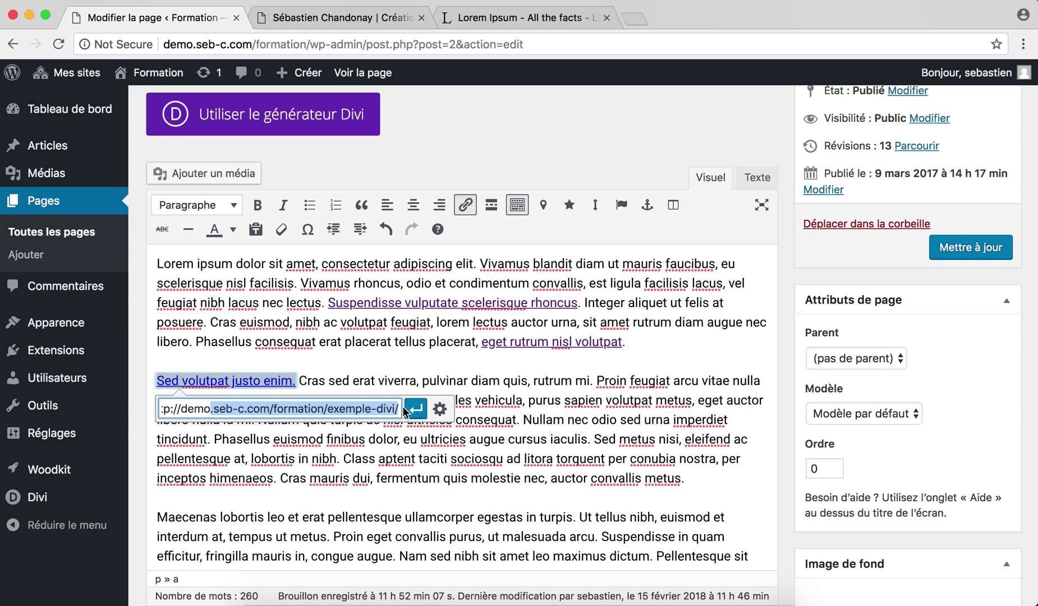
pyautogui.click(313, 408)
pyautogui.click(440, 408)
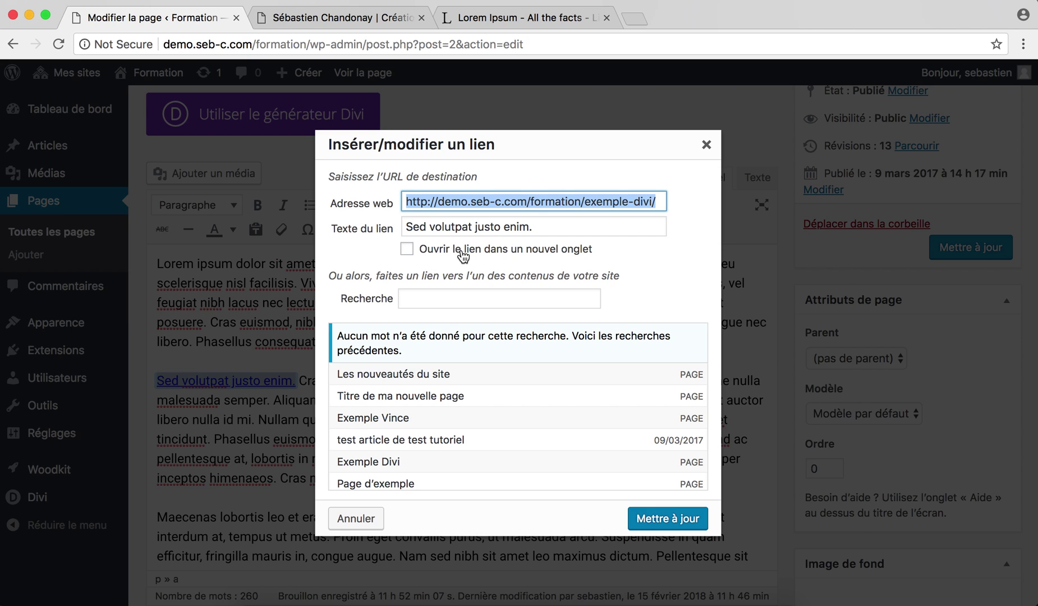
pyautogui.click(666, 519)
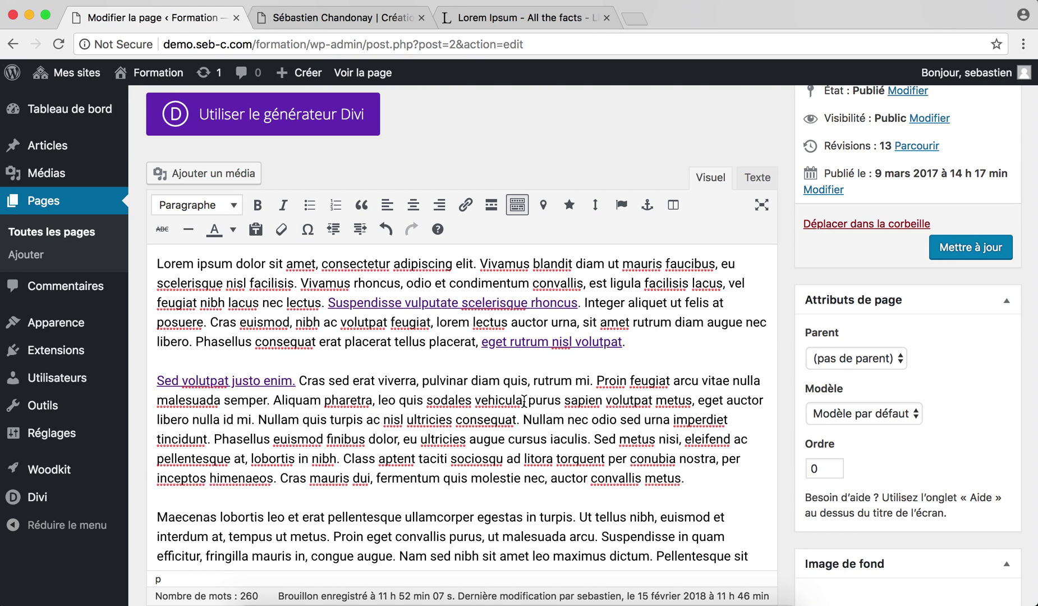
# Update the page to save the new links and view it on the public site
pyautogui.scroll(1, 595, 356)
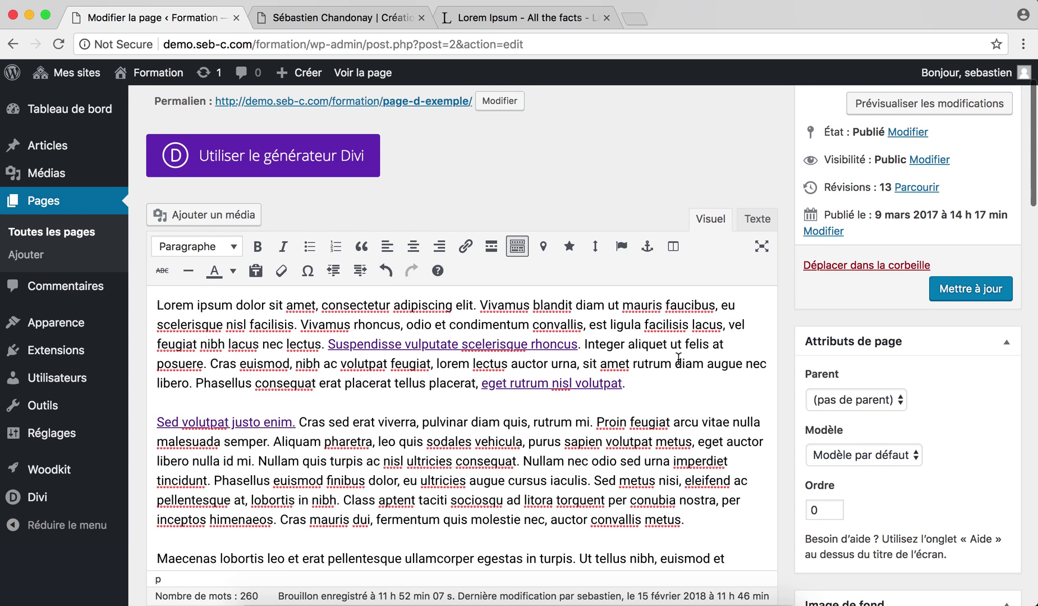
pyautogui.click(927, 289)
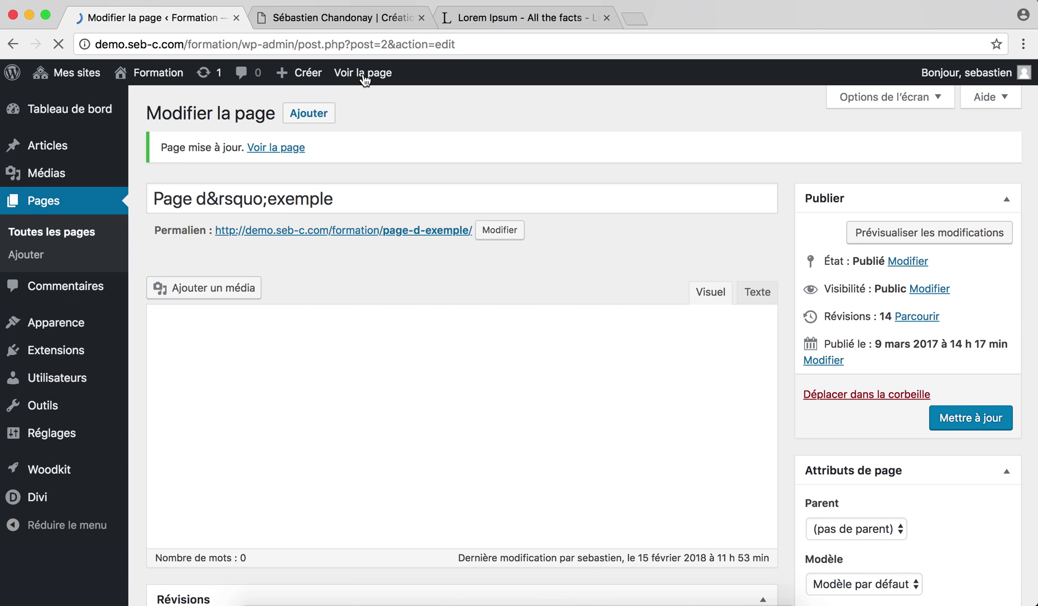
pyautogui.click(365, 74)
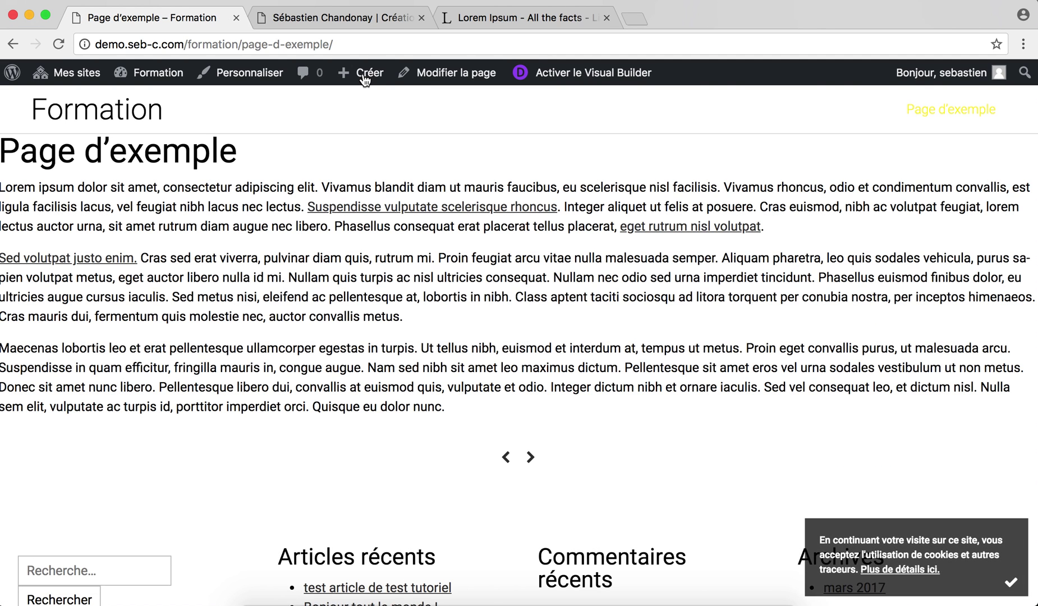
# Test the two external links in the first paragraph, returning to the sample page after each one
pyautogui.click(414, 208)
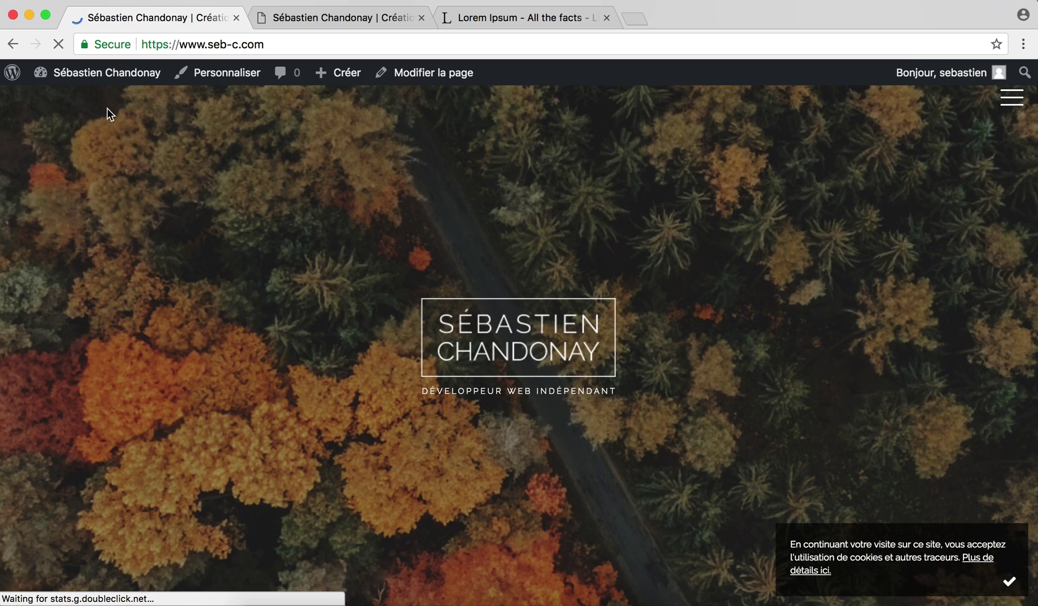
pyautogui.click(13, 46)
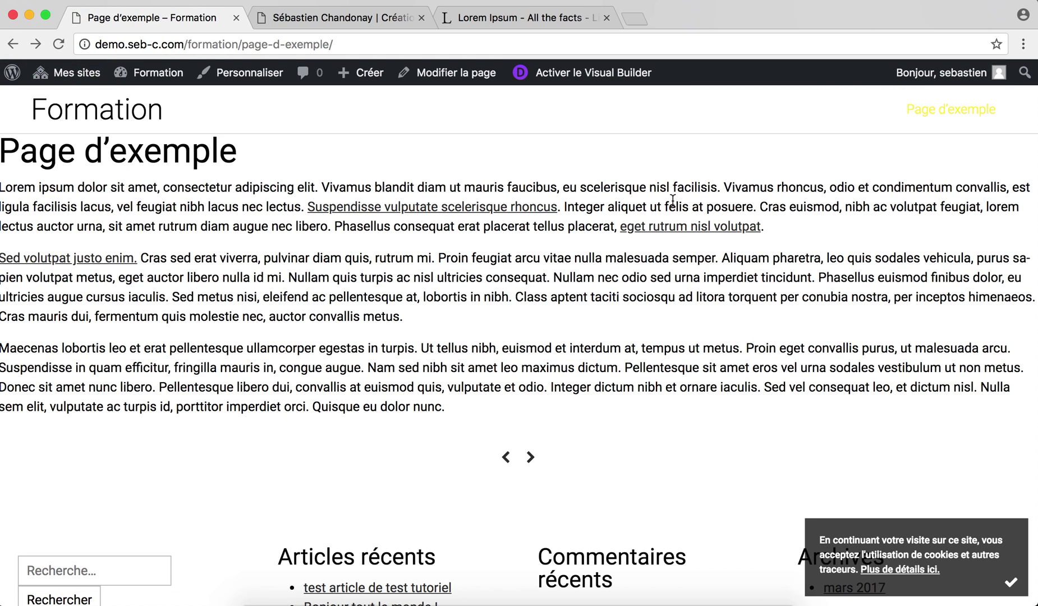
pyautogui.click(664, 227)
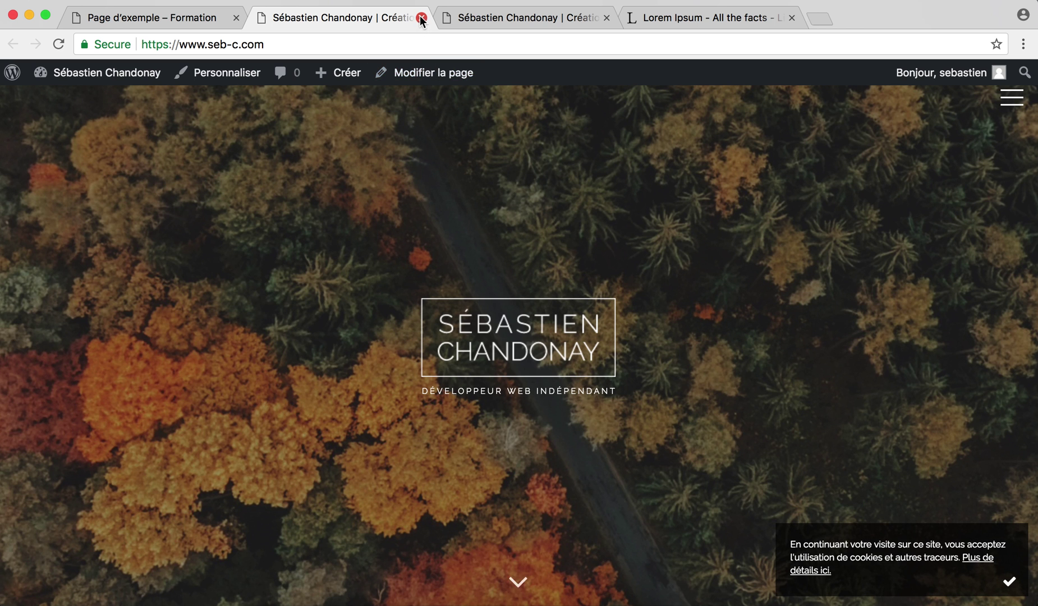
pyautogui.click(421, 17)
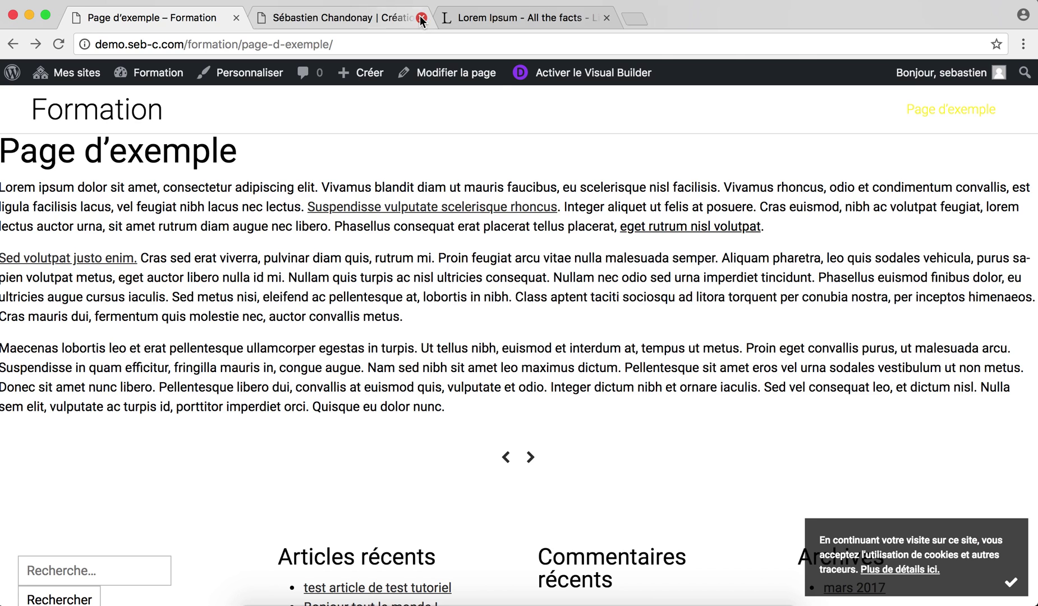
# Follow the "Sed volutpat justo enim." link to the Exemple Divi page and open that page's text module for editing
pyautogui.click(117, 261)
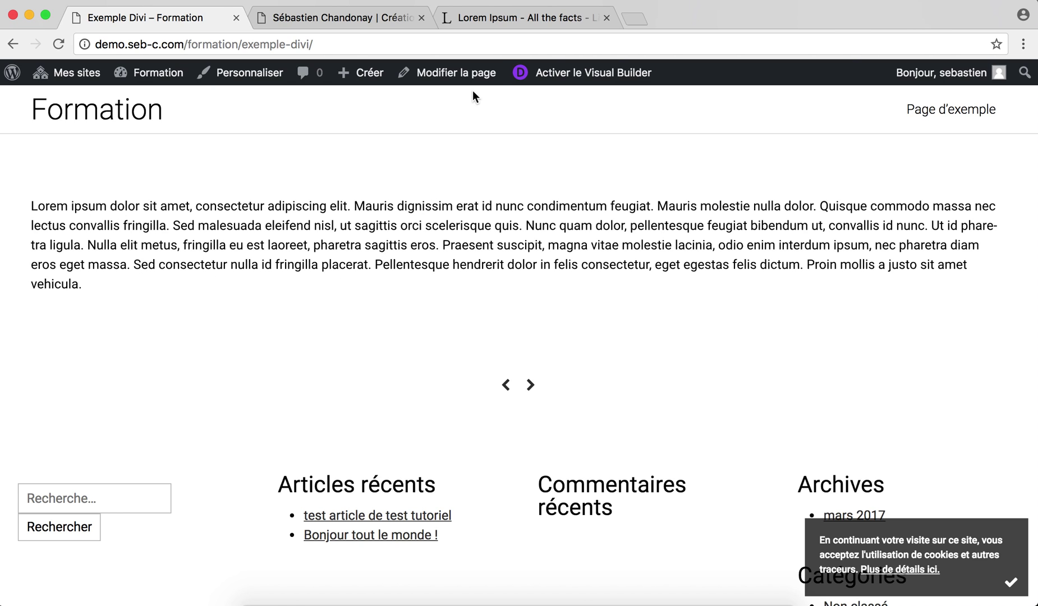
pyautogui.click(455, 72)
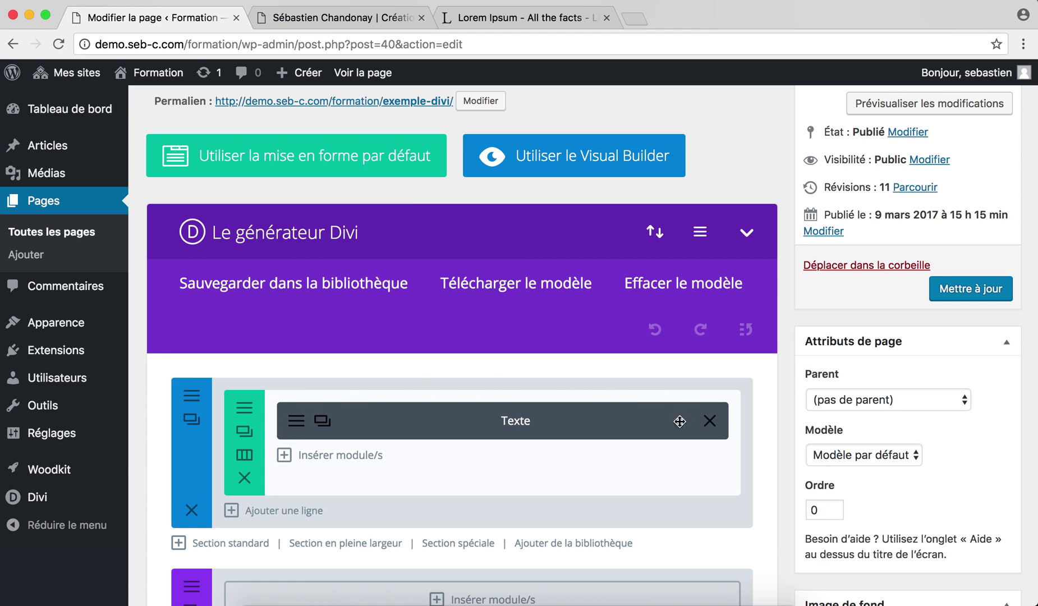
pyautogui.click(297, 422)
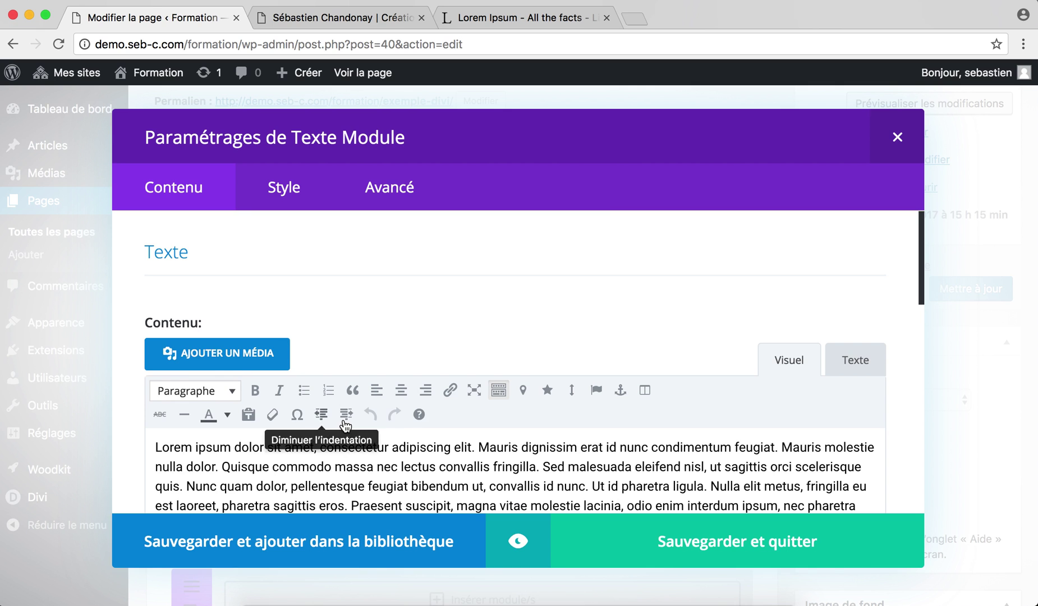
pyautogui.scroll(-5, 343, 419)
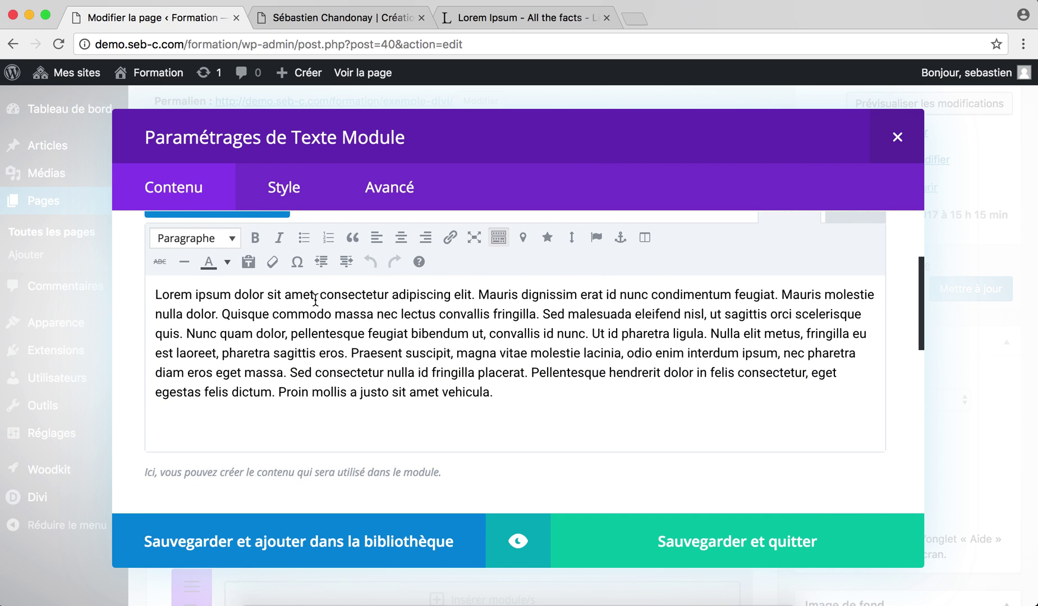
pyautogui.moveTo(313, 296); pyautogui.dragTo(159, 296)
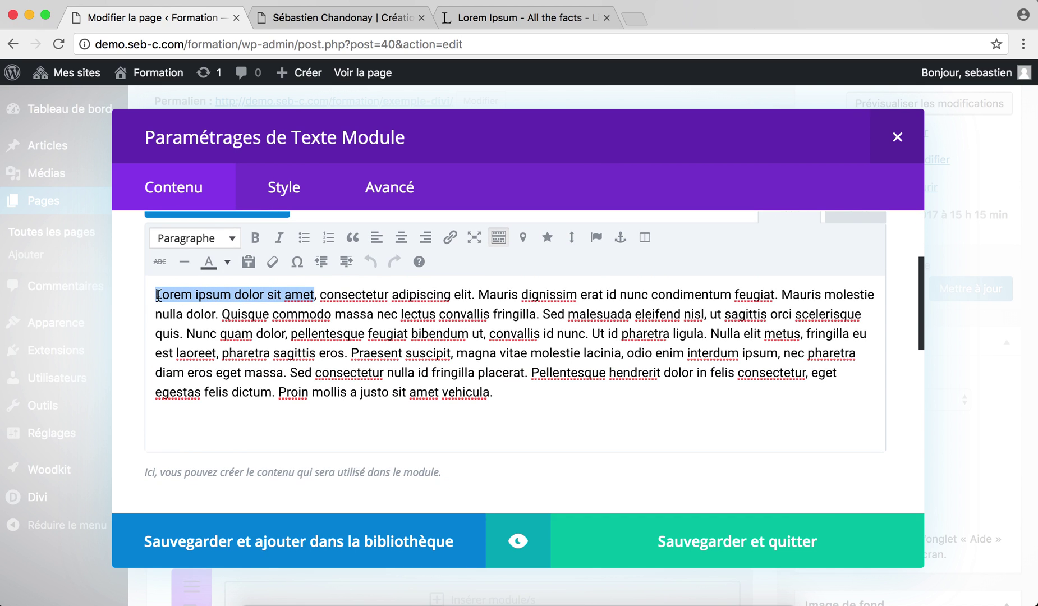
pyautogui.click(450, 238)
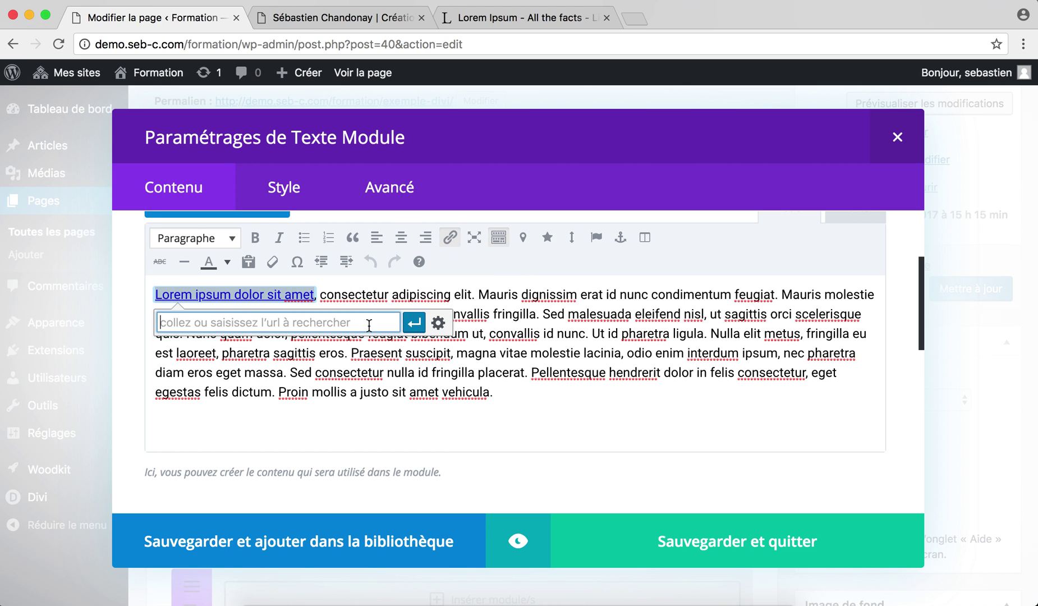
pyautogui.write('https://www.seb-c.com')
pyautogui.click(414, 322)
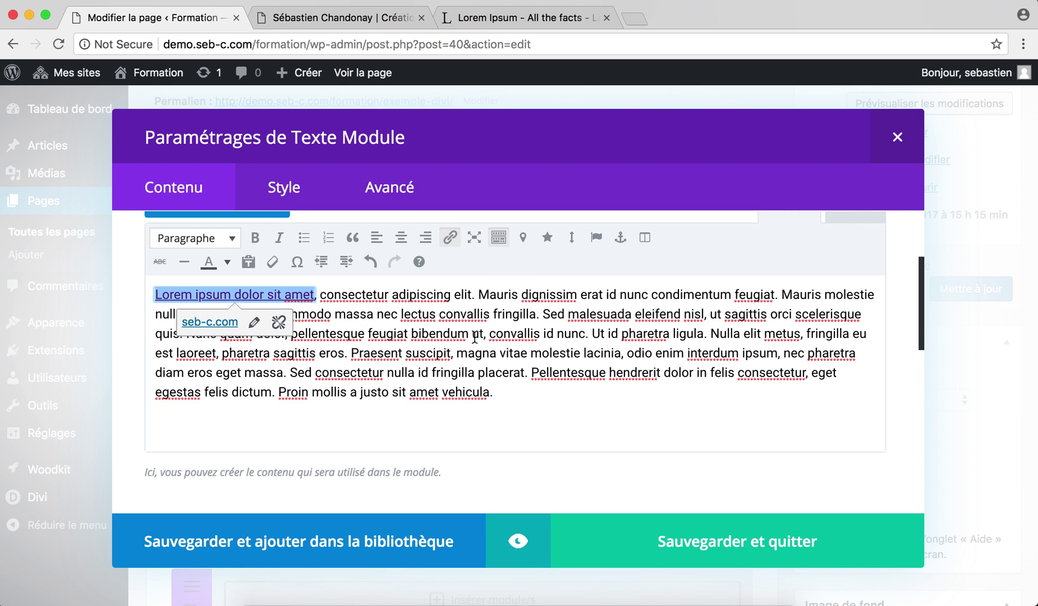
pyautogui.moveTo(492, 334); pyautogui.dragTo(589, 338)
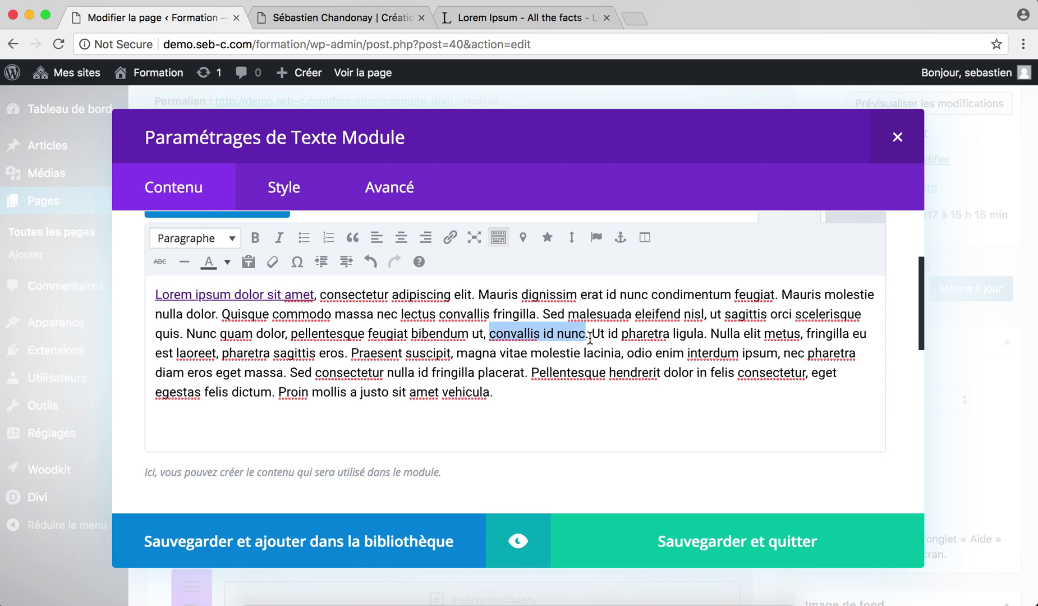
pyautogui.click(450, 237)
pyautogui.write('https://www.seb-c.com/')
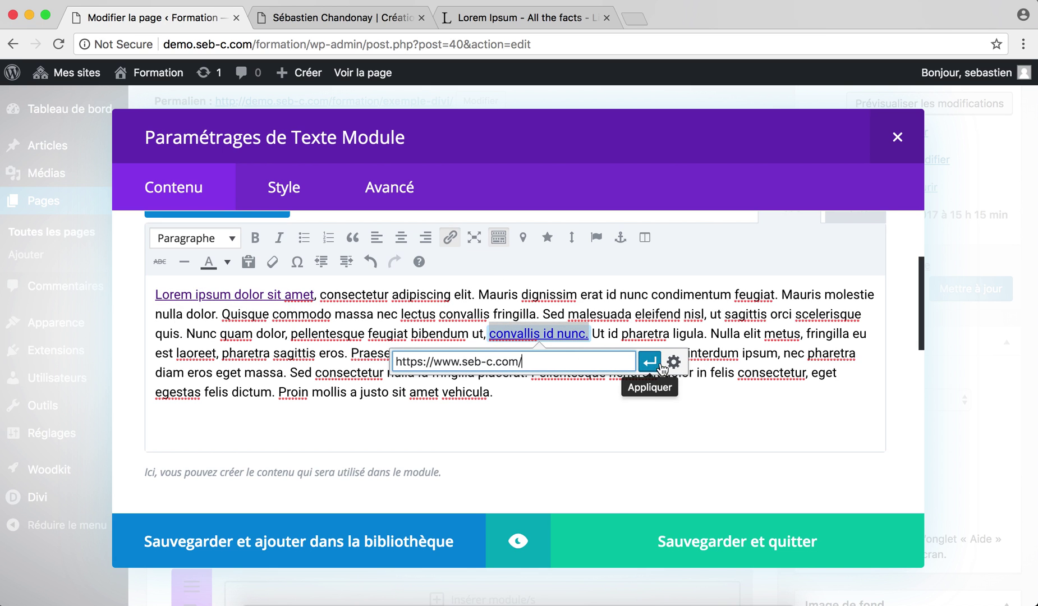
pyautogui.click(673, 361)
pyautogui.click(503, 250)
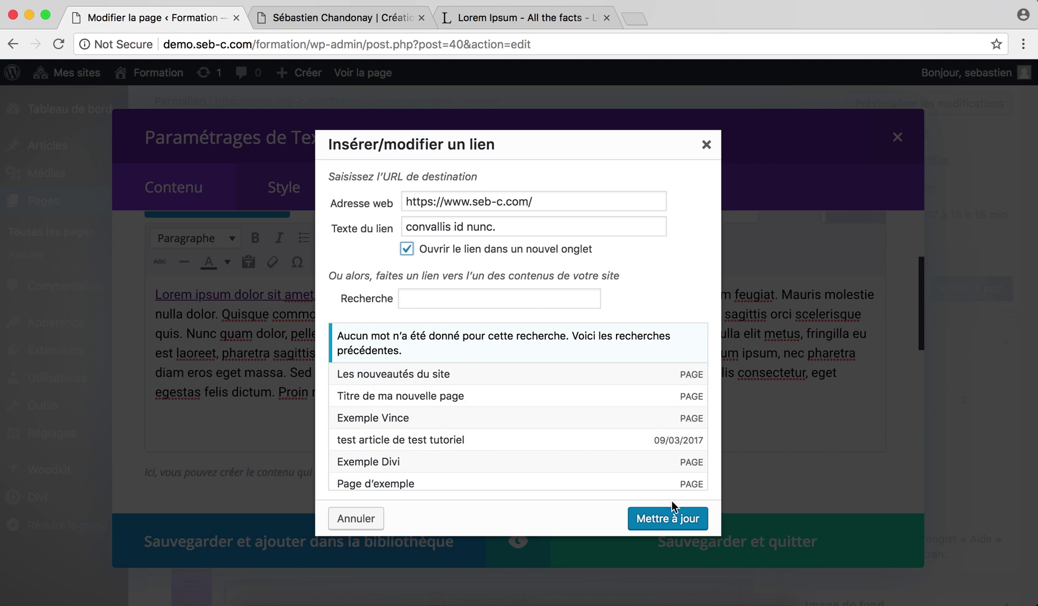
pyautogui.click(668, 519)
# Link "Praesent suscipit" to the site's own page "Page d'exemple", found by searching for "page"
pyautogui.moveTo(352, 353); pyautogui.dragTo(452, 355)
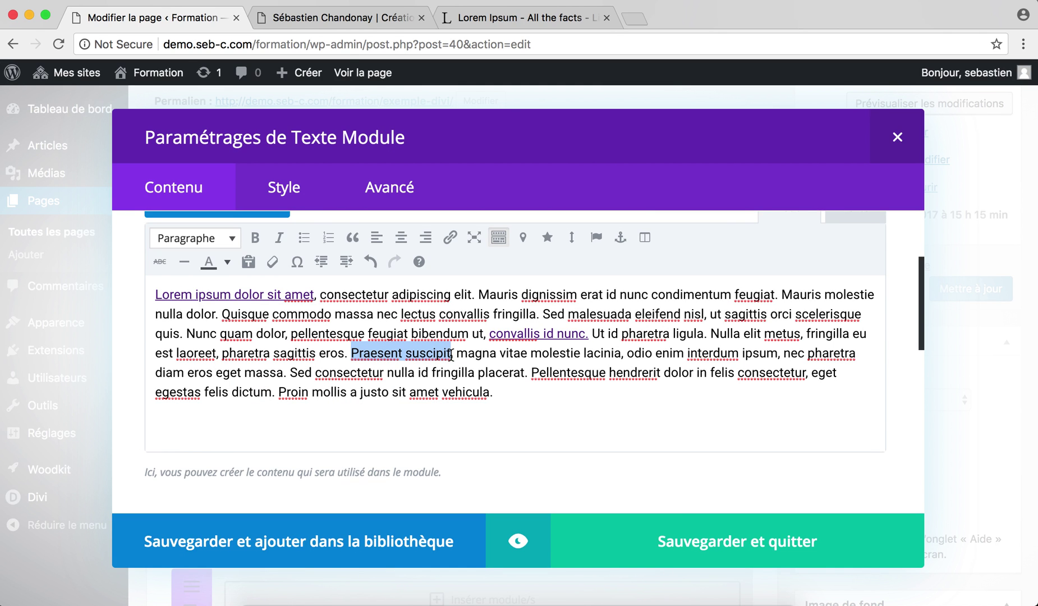
pyautogui.click(450, 237)
pyautogui.write('page')
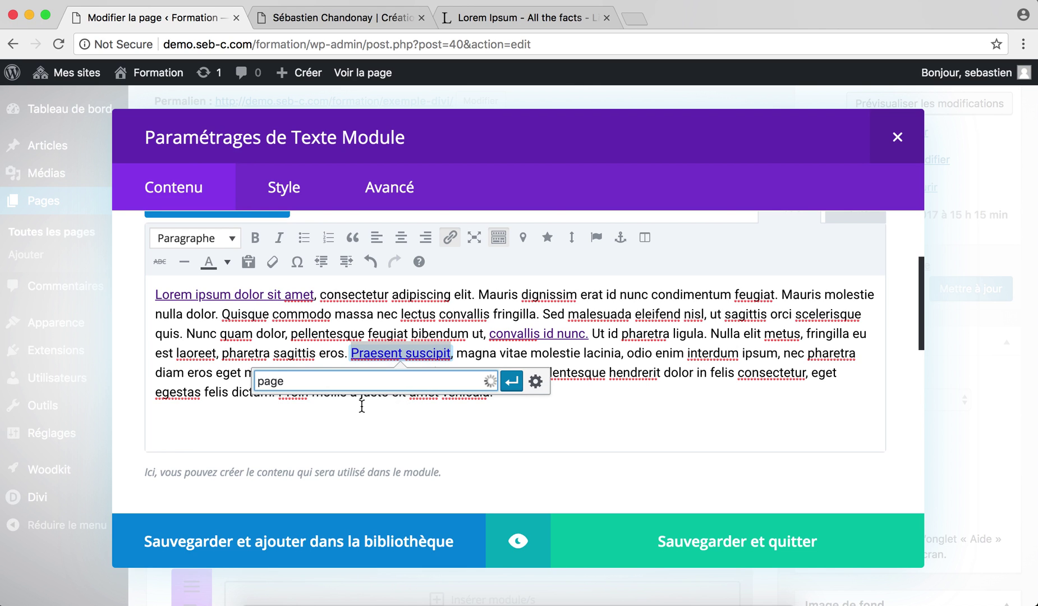
pyautogui.click(312, 417)
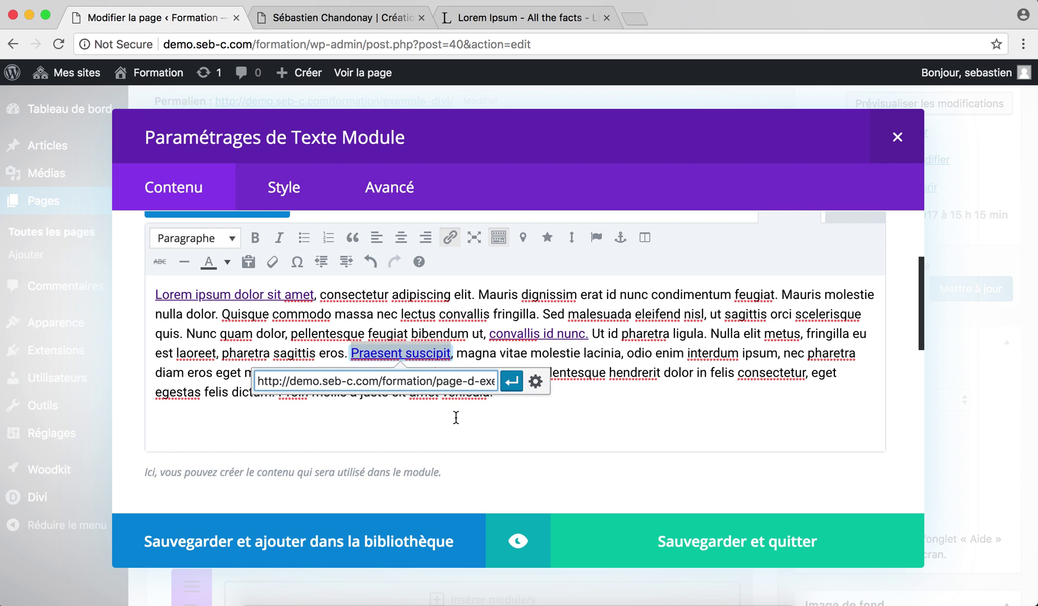
pyautogui.click(511, 381)
pyautogui.click(582, 399)
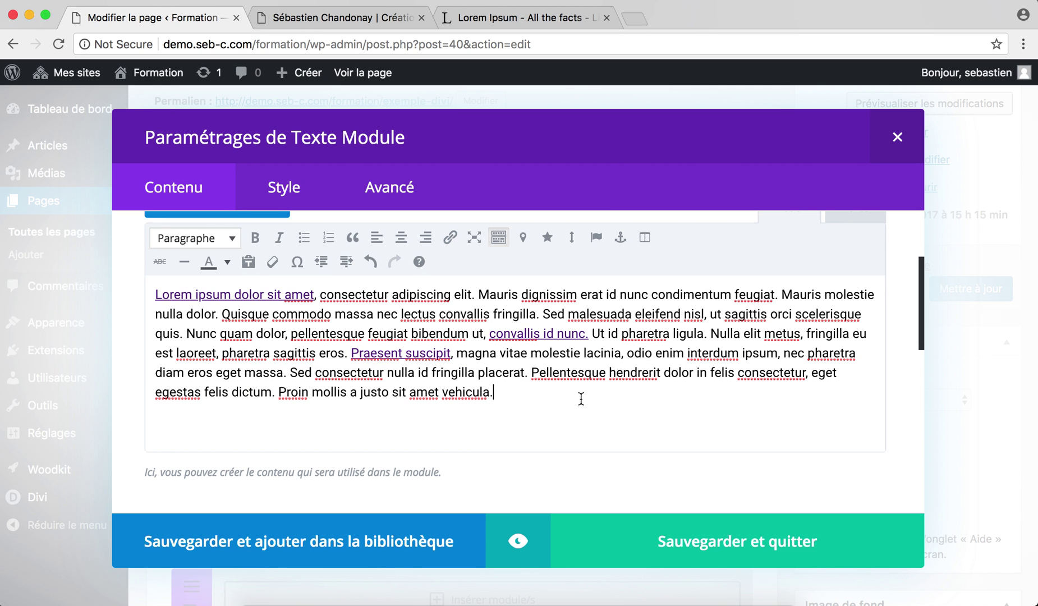
# Save and close the text module, update the Exemple Divi page and view it on the public site
pyautogui.scroll(2, 581, 399)
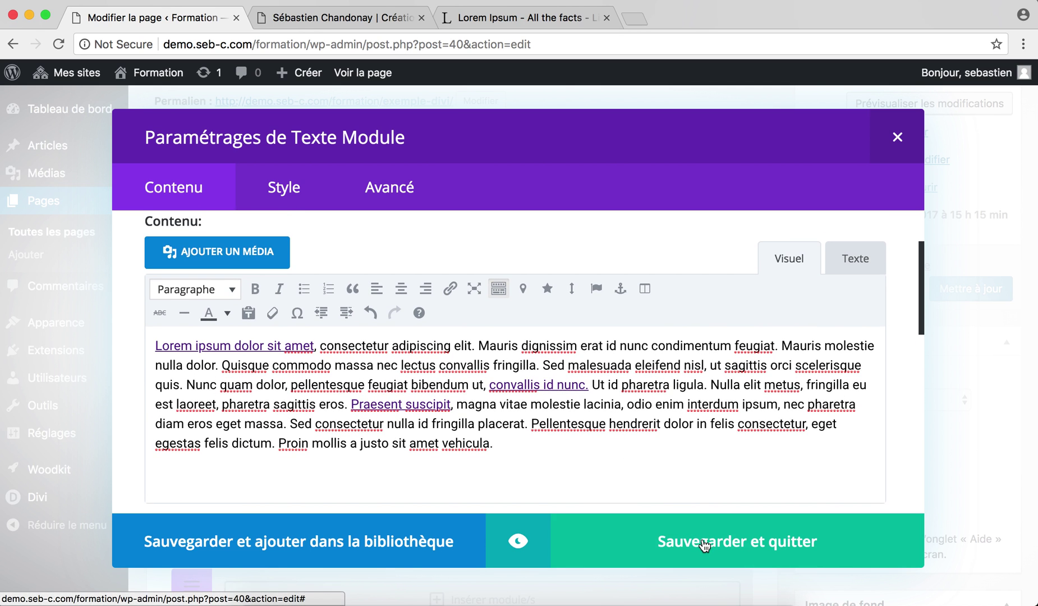
pyautogui.click(698, 535)
pyautogui.click(963, 290)
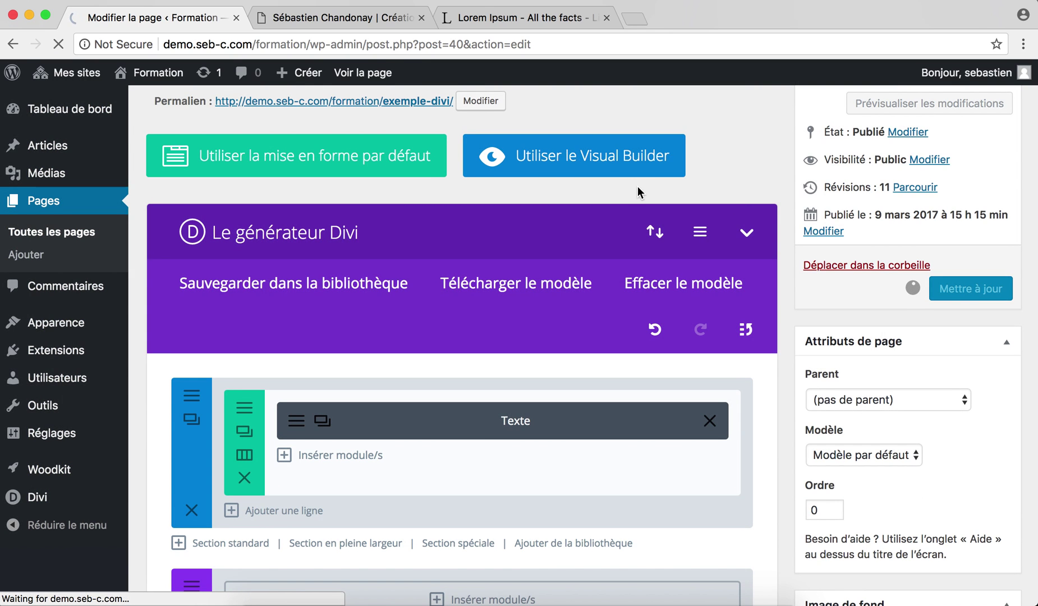
pyautogui.click(366, 76)
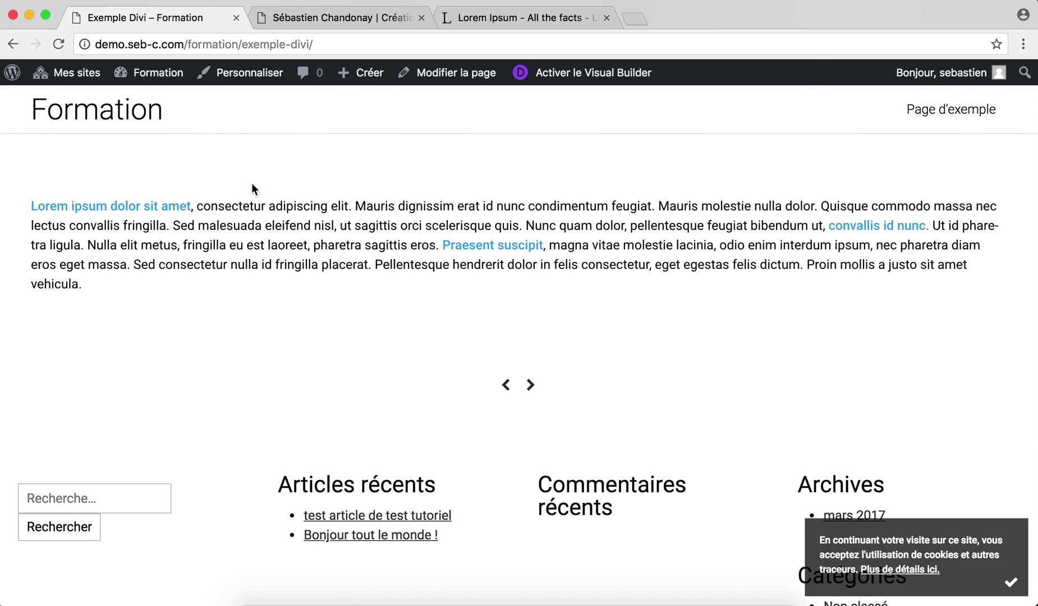
# Test the page's three links, returning to Exemple Divi after each external one and ending on the internal sample page
pyautogui.click(157, 207)
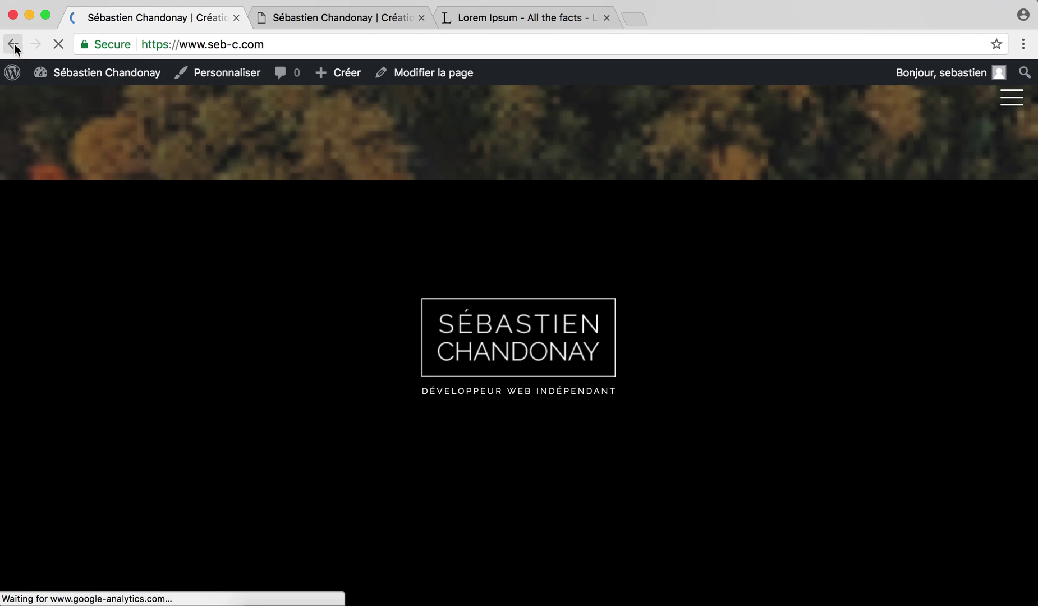
pyautogui.click(13, 45)
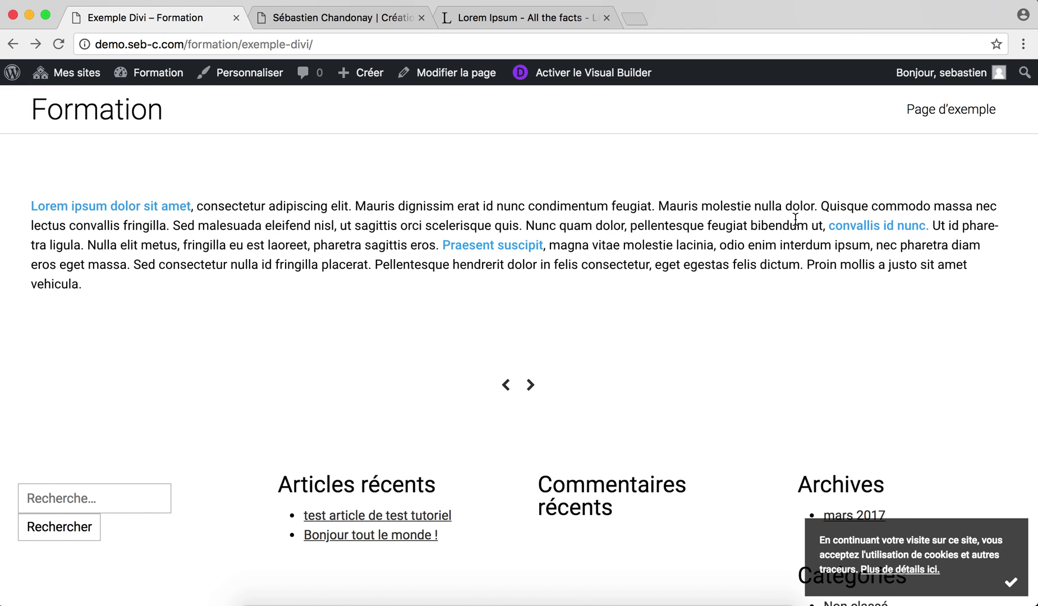
pyautogui.click(883, 225)
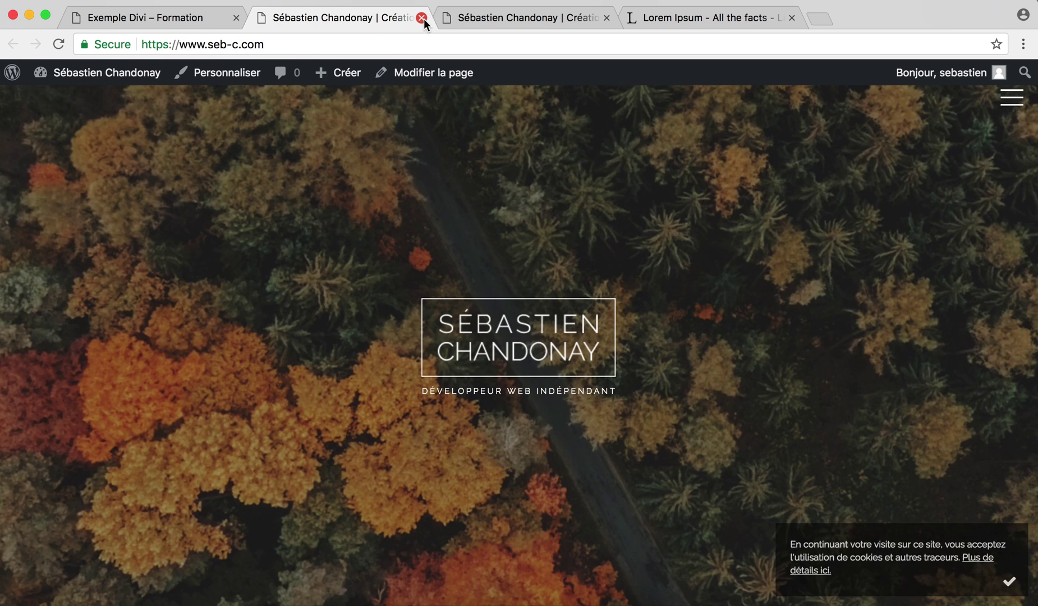
pyautogui.click(422, 18)
pyautogui.click(470, 245)
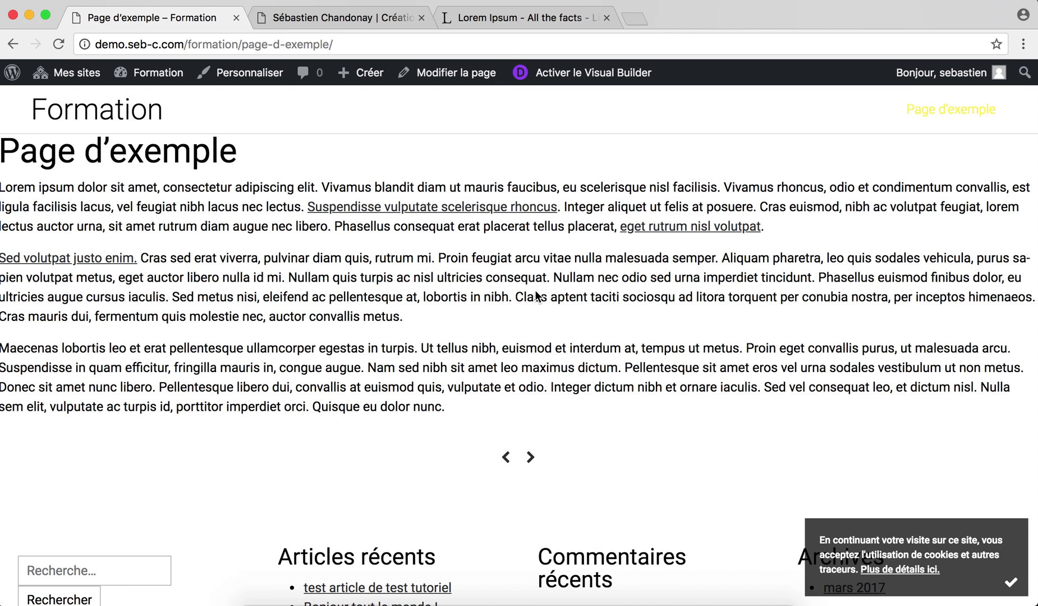
# Edit the sample page, remove the link from "Suspendisse vulputate scelerisque rhoncus" and update the page
pyautogui.click(438, 80)
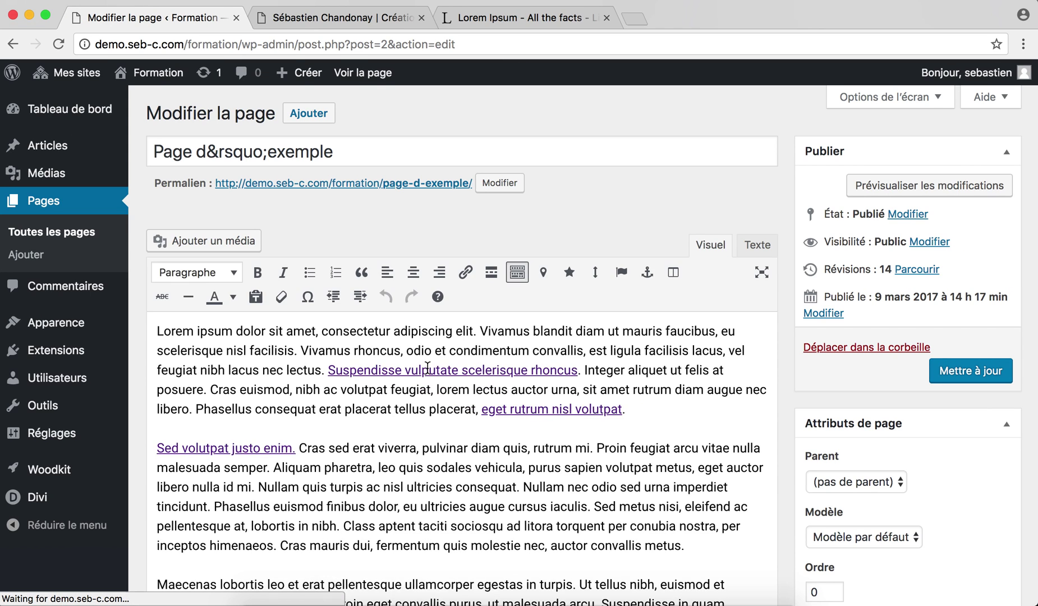
pyautogui.click(427, 427)
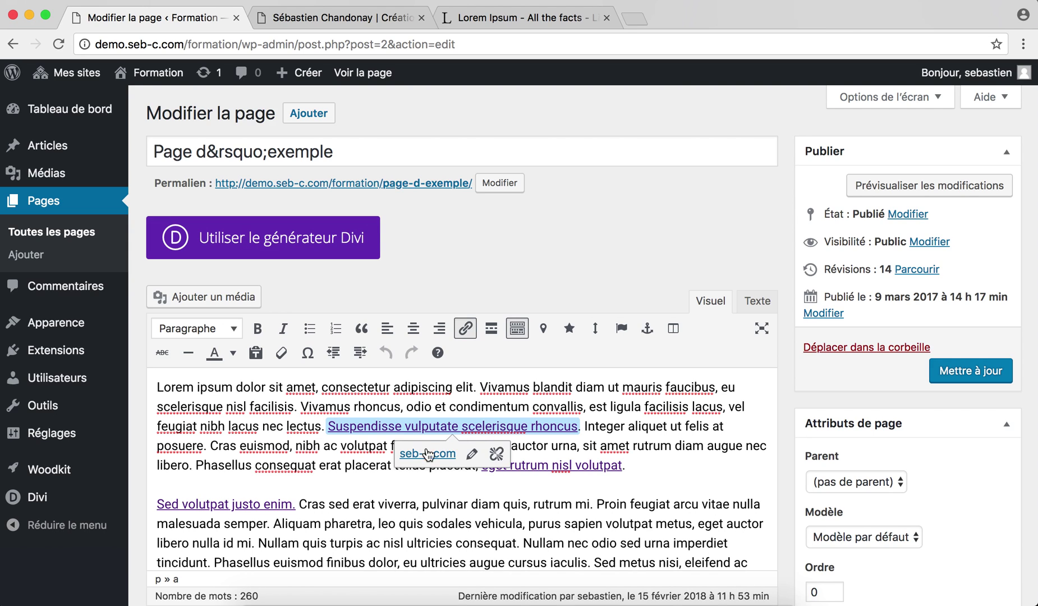
pyautogui.click(496, 454)
pyautogui.click(938, 372)
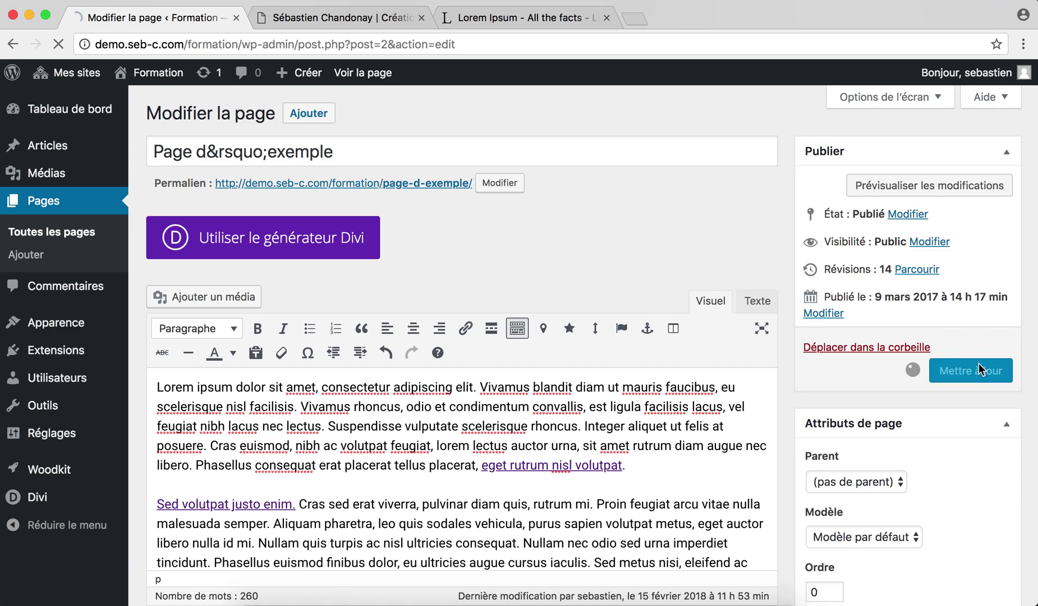